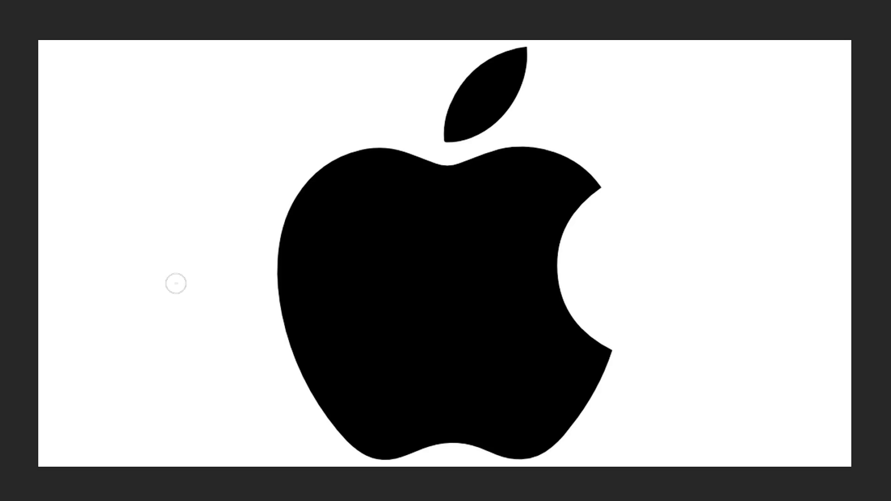
# Pick the Magic Wand, select the black apple body, and raise Tolerance to 26.
pyautogui.press('v')
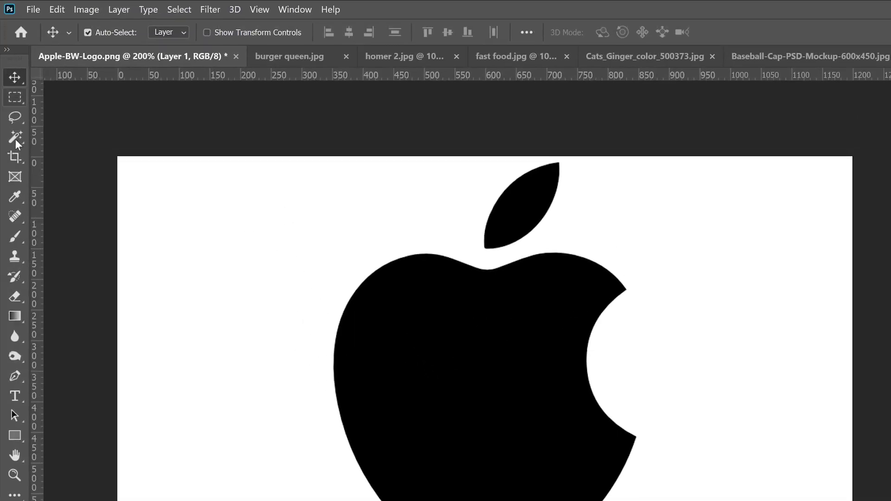
pyautogui.click(13, 138)
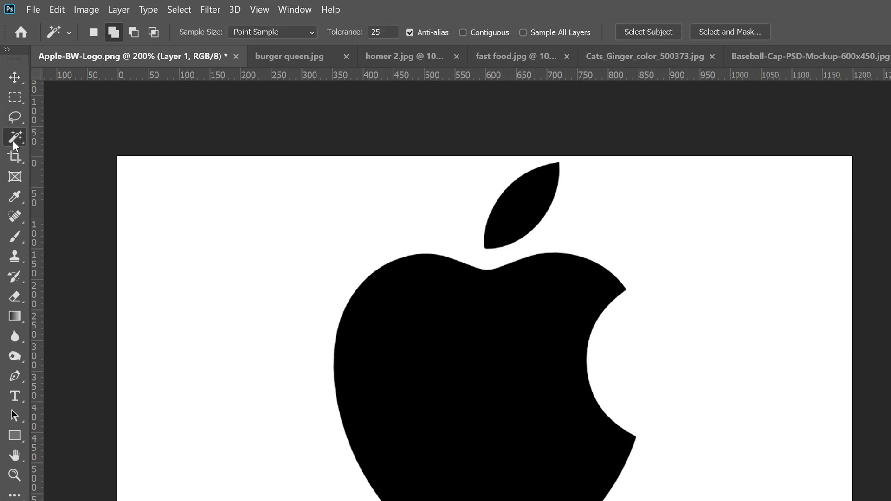
pyautogui.rightClick(16, 137)
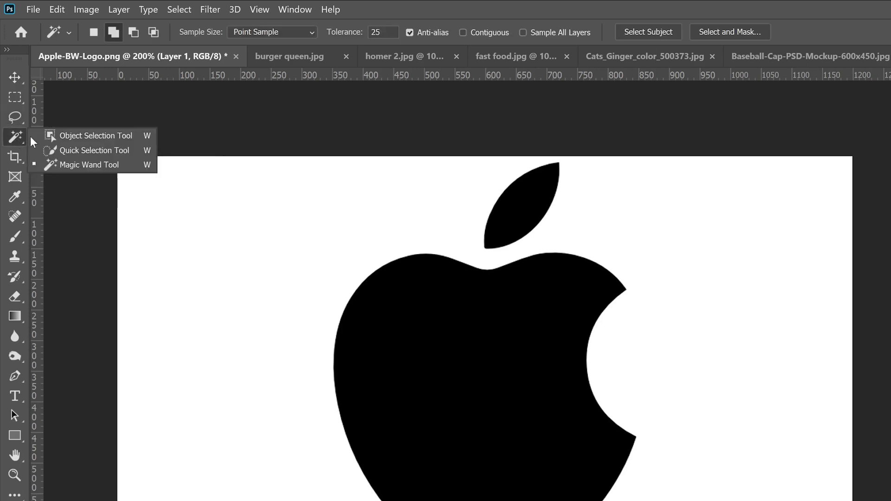
pyautogui.click(88, 166)
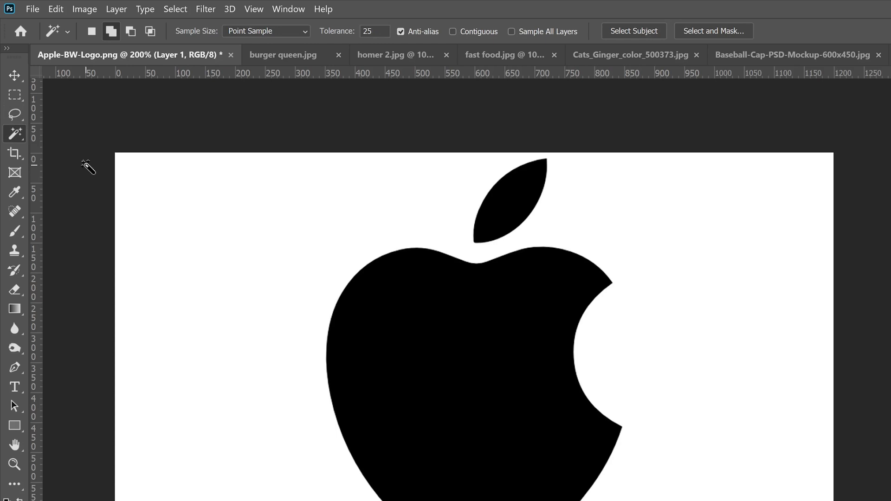
pyautogui.click(400, 313)
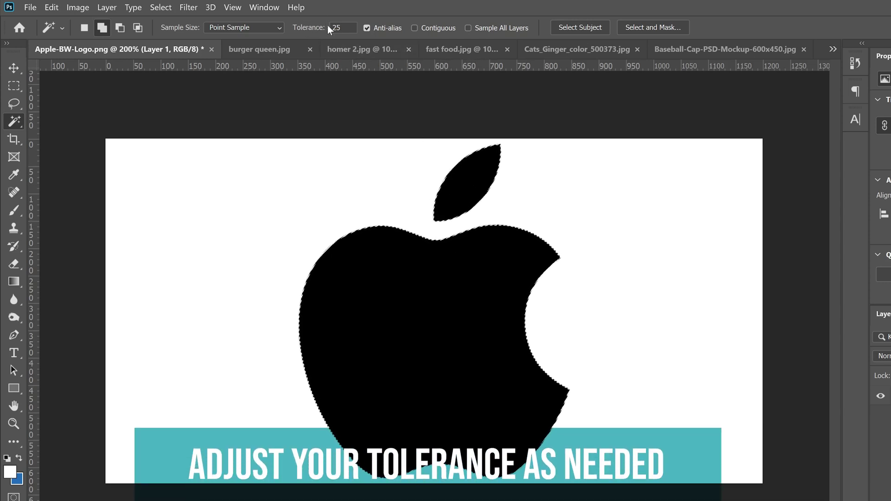
pyautogui.moveTo(327, 26); pyautogui.dragTo(328, 26)
# Deselect, then select the apple's leaf and add the body to the selection.
pyautogui.hotkey('ctrl', 'd')
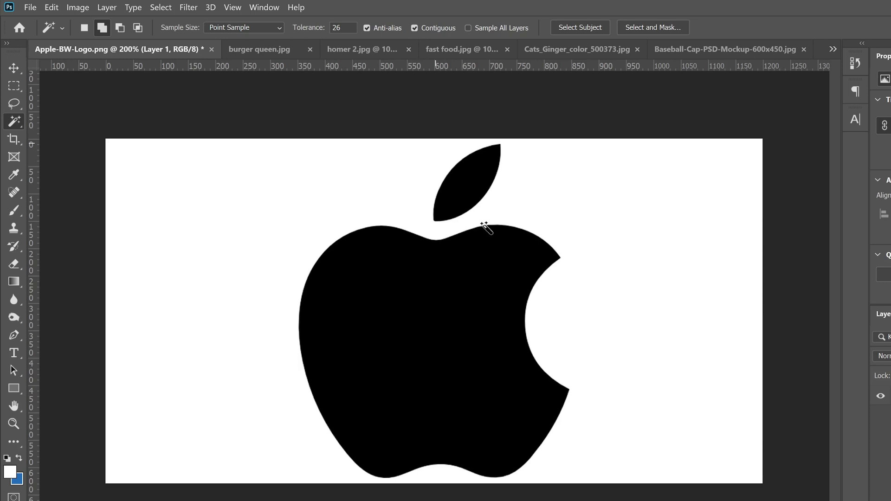
pyautogui.click(469, 177)
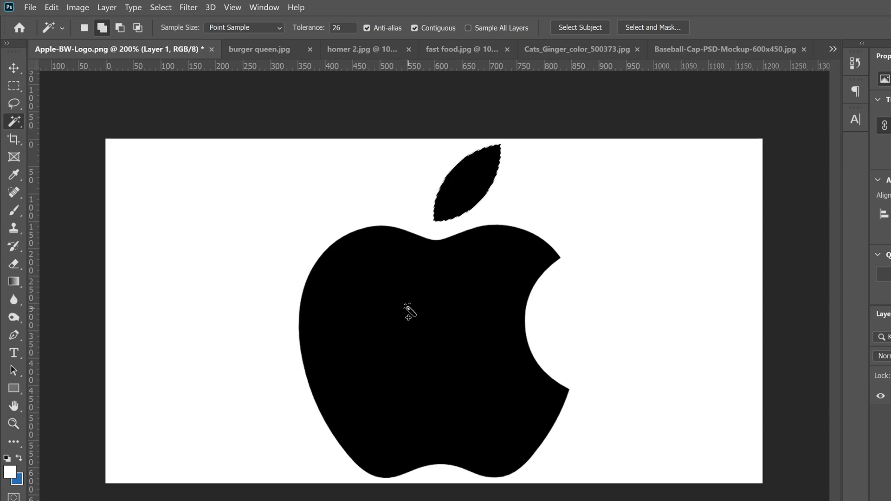
pyautogui.click(407, 309)
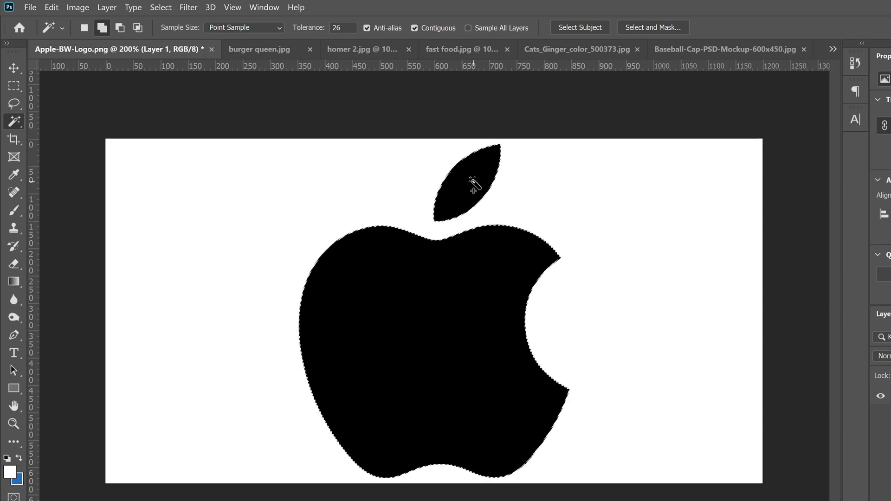
# Reselect the Magic Wand with Contiguous off and select all black areas, leaf and body together.
pyautogui.click(14, 86)
pyautogui.click(72, 139)
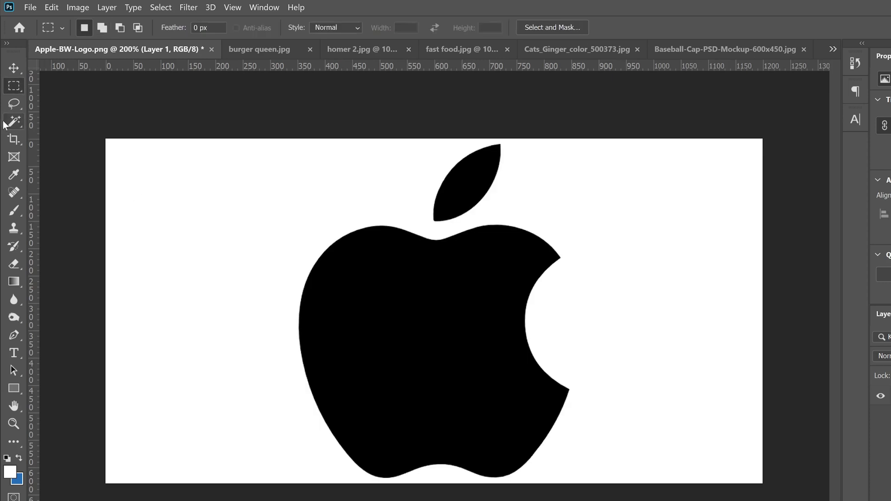
pyautogui.click(14, 122)
pyautogui.click(413, 28)
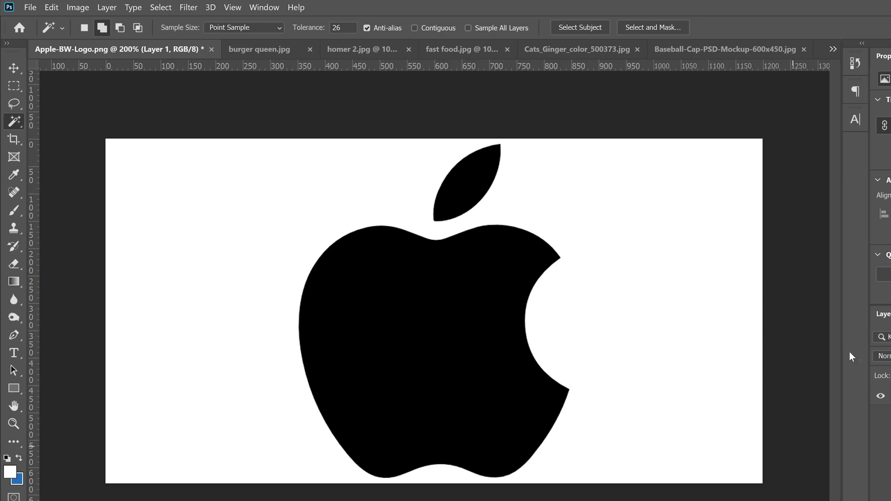
pyautogui.click(467, 180)
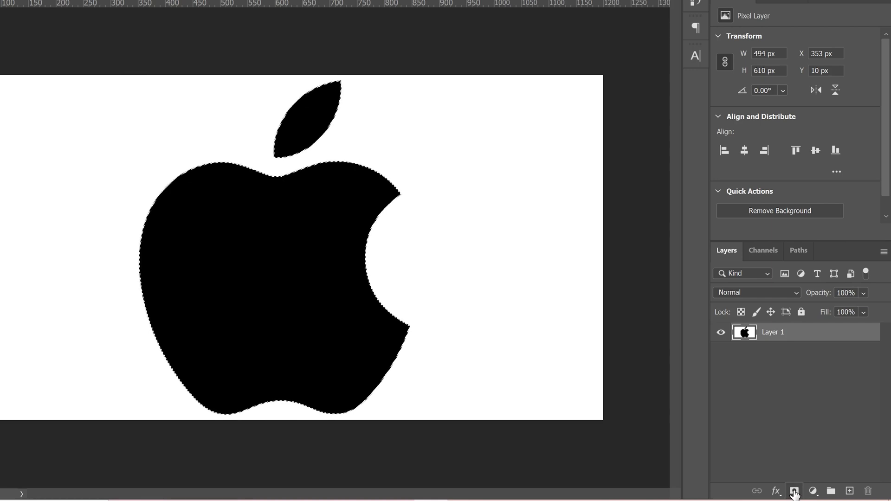
# Add a layer mask from the apple selection to hide the white background.
pyautogui.click(792, 490)
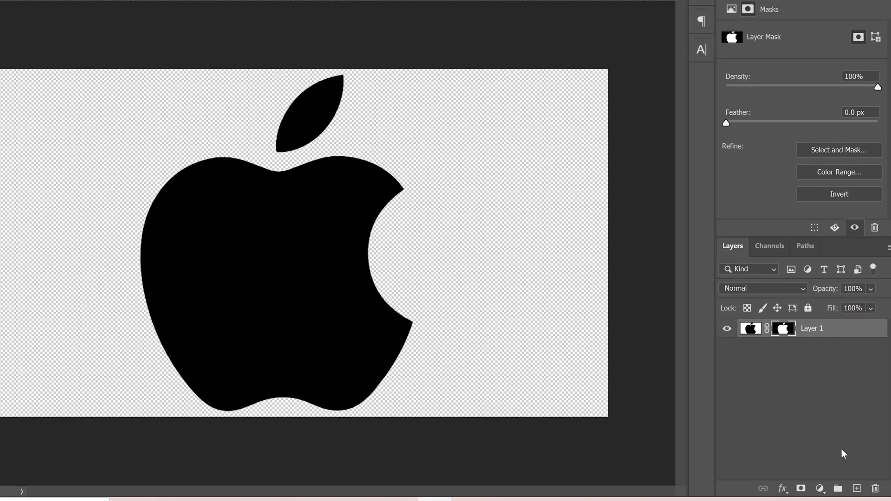
# Add a dark red (#470000) Solid Color fill layer and move Color Fill 1 below Layer 1.
pyautogui.click(820, 492)
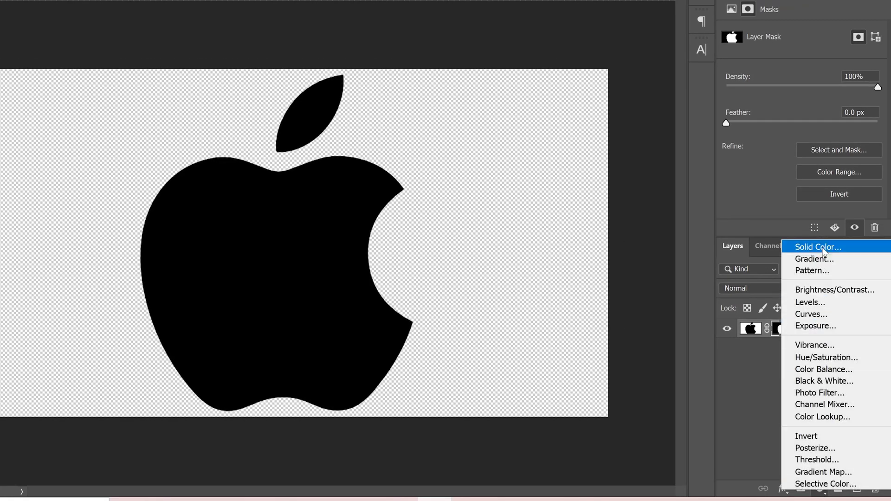
pyautogui.click(765, 247)
pyautogui.moveTo(614, 182)
pyautogui.mouseDown()
pyautogui.moveTo(710, 225)
pyautogui.moveTo(707, 245)
pyautogui.moveTo(712, 218)
pyautogui.moveTo(710, 226)
pyautogui.mouseUp()
pyautogui.click(835, 116)
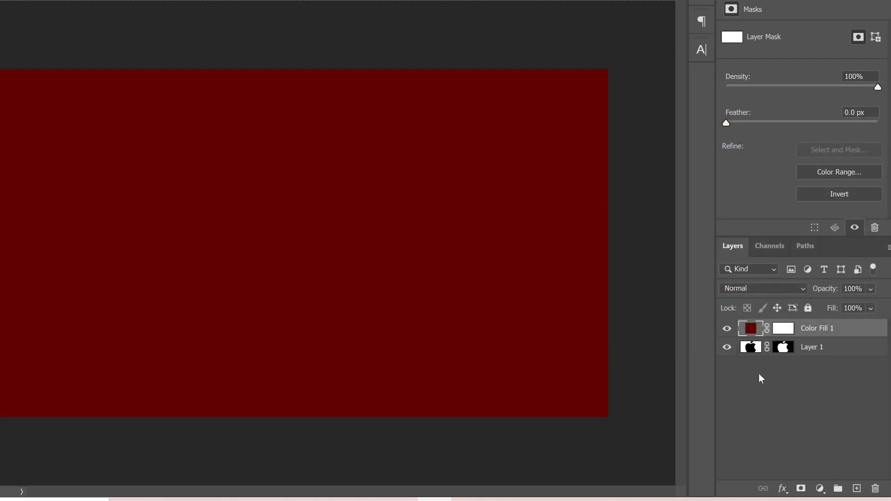
pyautogui.moveTo(752, 331); pyautogui.dragTo(782, 362)
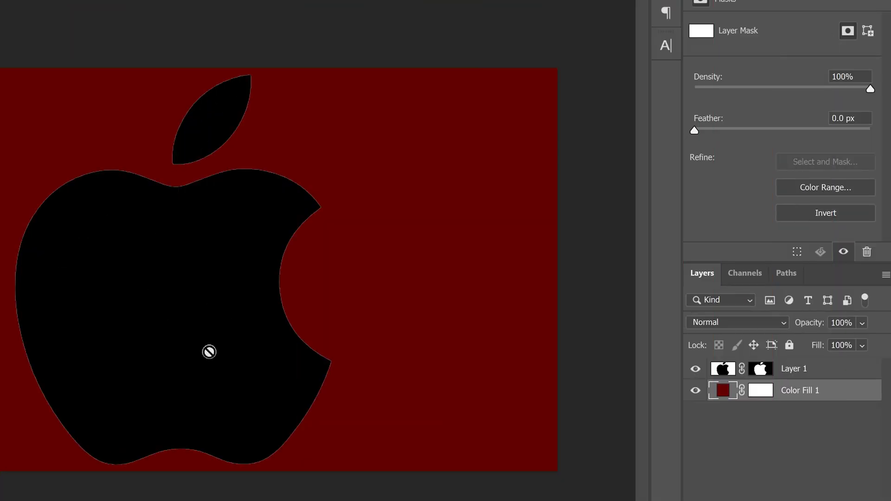
# Add a Color Overlay layer style set to black (#000000) on Layer 1.
pyautogui.click(839, 372)
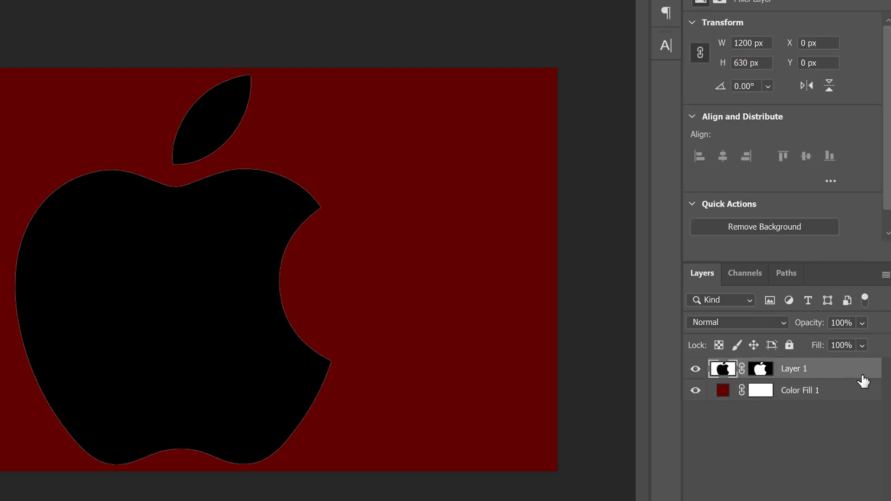
pyautogui.doubleClick(853, 372)
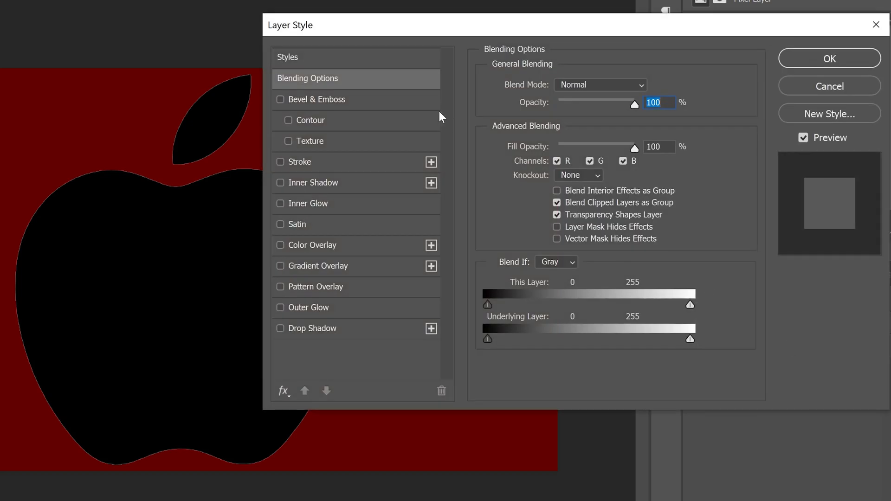
pyautogui.moveTo(352, 24); pyautogui.dragTo(469, 29)
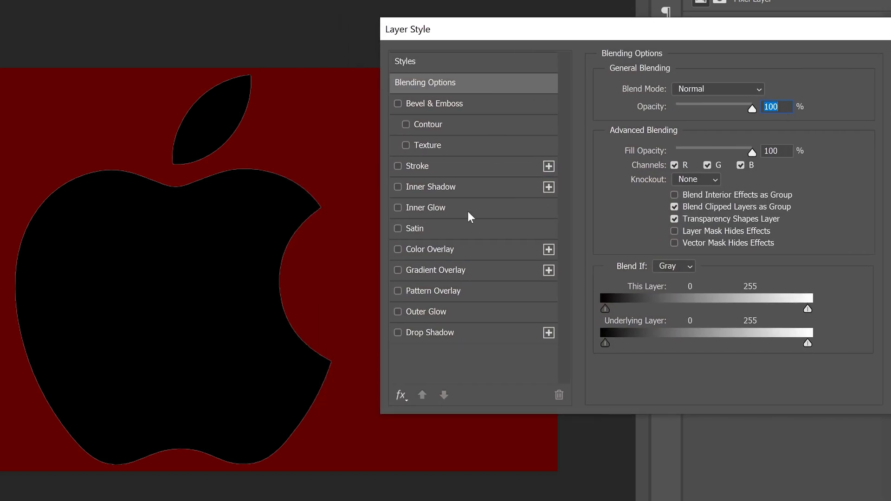
pyautogui.click(422, 248)
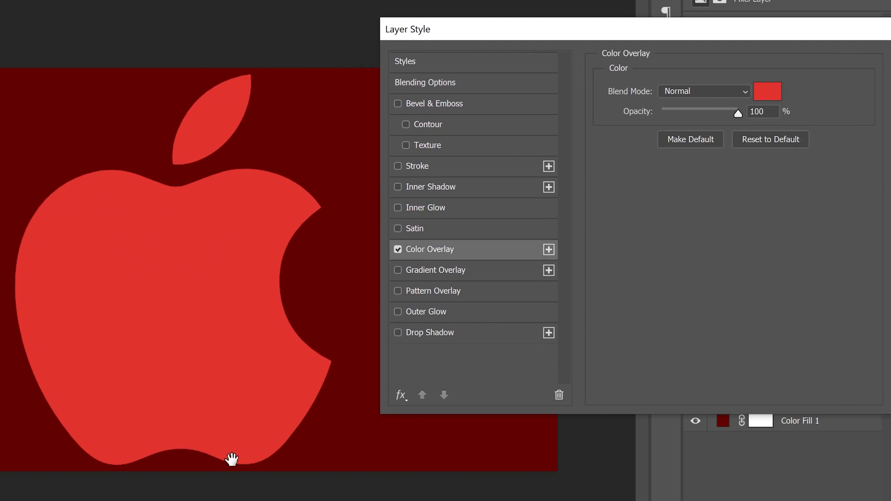
pyautogui.click(769, 91)
pyautogui.moveTo(597, 220); pyautogui.dragTo(599, 254)
pyautogui.moveTo(692, 260)
pyautogui.mouseDown()
pyautogui.moveTo(691, 209)
pyautogui.moveTo(692, 272)
pyautogui.mouseUp()
pyautogui.moveTo(535, 254); pyautogui.dragTo(449, 356)
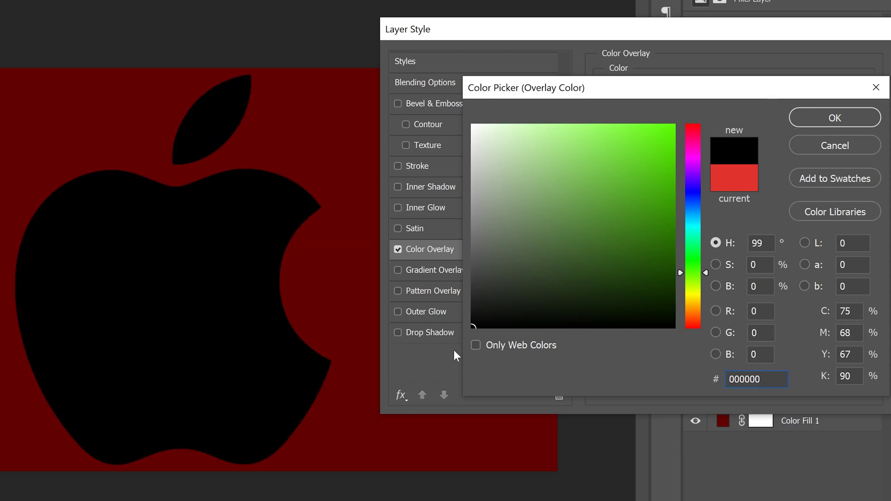
pyautogui.click(815, 117)
pyautogui.moveTo(804, 26); pyautogui.dragTo(616, 26)
pyautogui.click(725, 65)
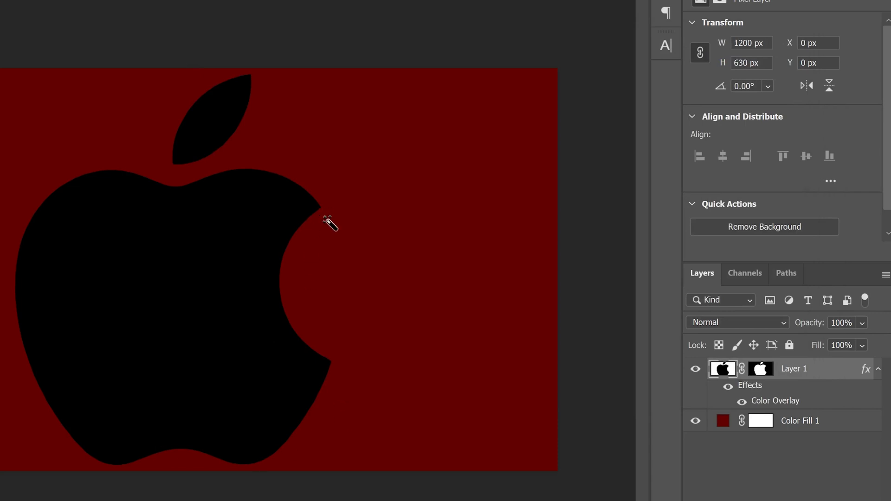
# Hide Color Fill 1, check the fresh.jpg document, then return to Apple-BW-Logo.
pyautogui.click(695, 422)
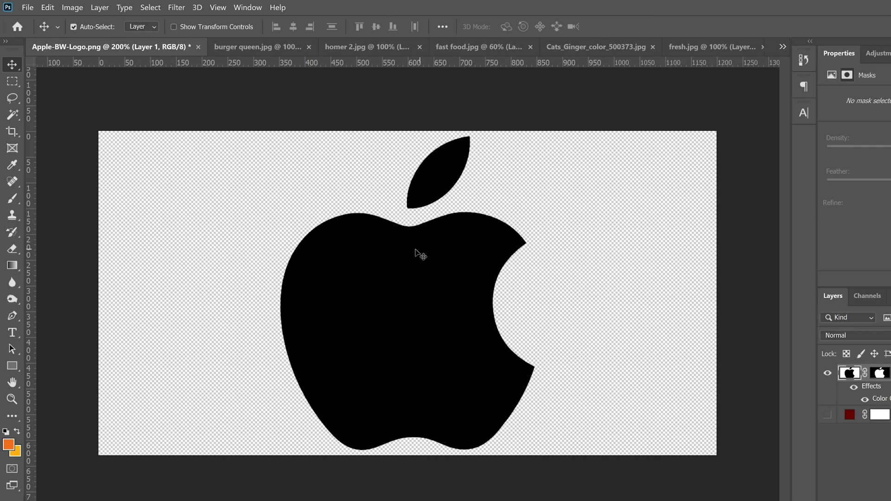
pyautogui.click(699, 47)
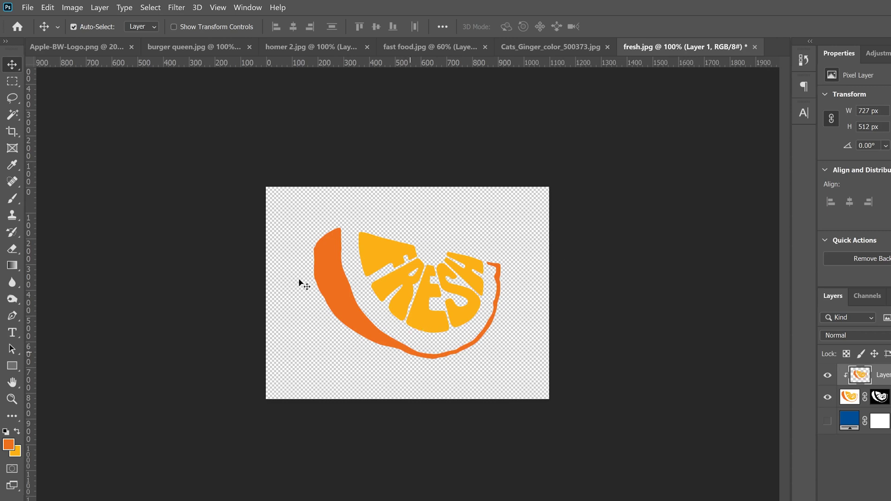
pyautogui.click(70, 47)
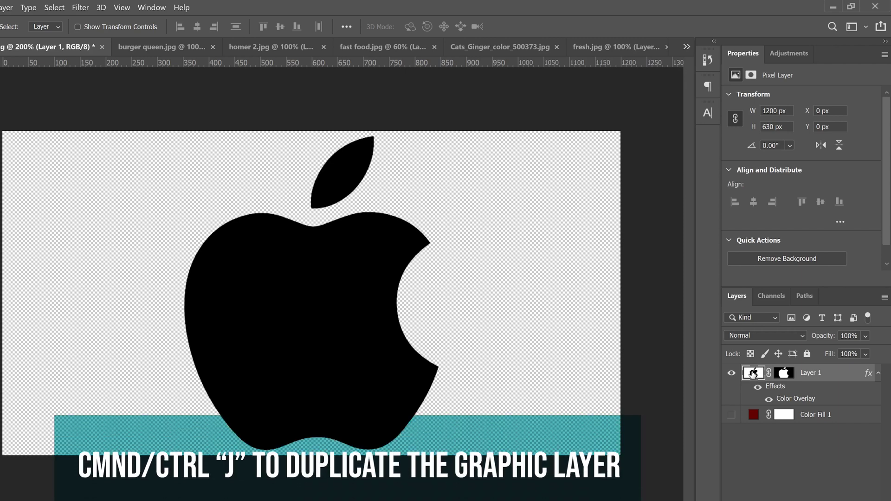
# Duplicate the apple layer, brush the leaf out of the copy's mask, and show Layer 1 again.
pyautogui.hotkey('ctrl', 'j')
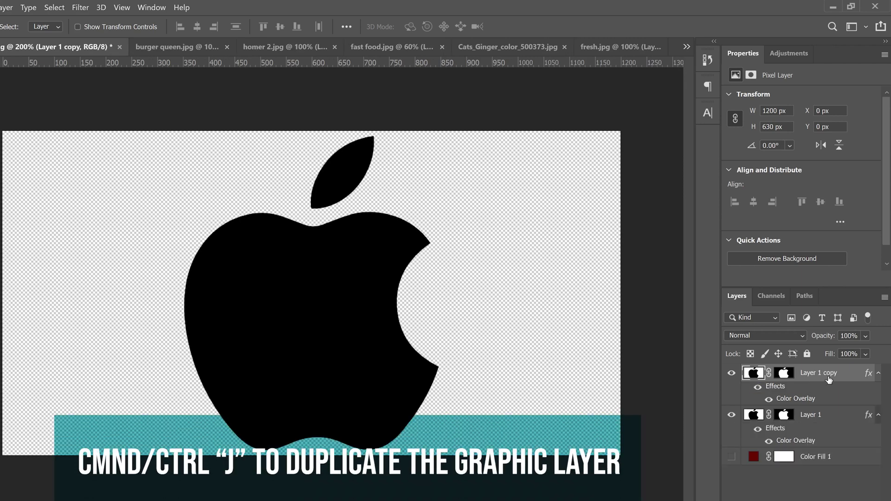
pyautogui.click(731, 415)
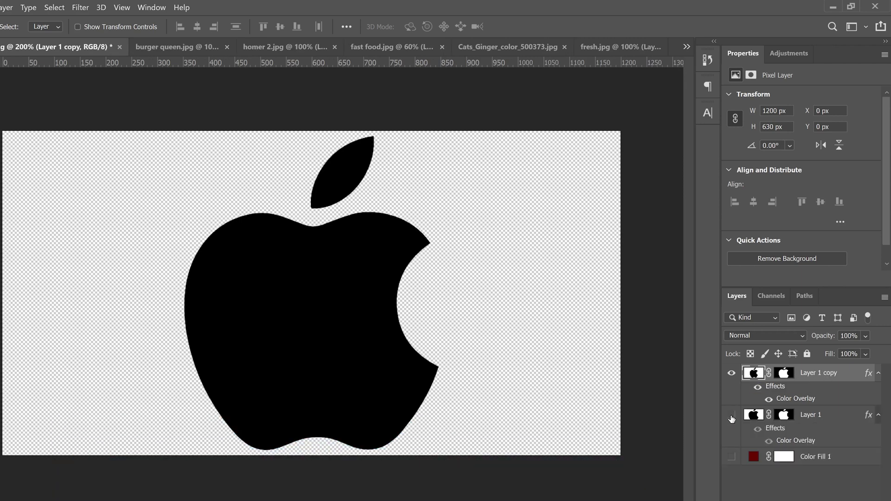
pyautogui.click(784, 373)
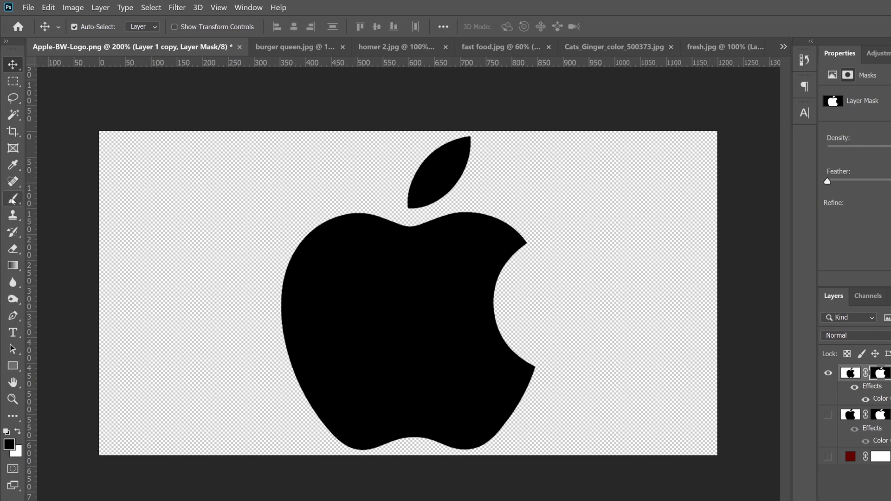
pyautogui.click(13, 200)
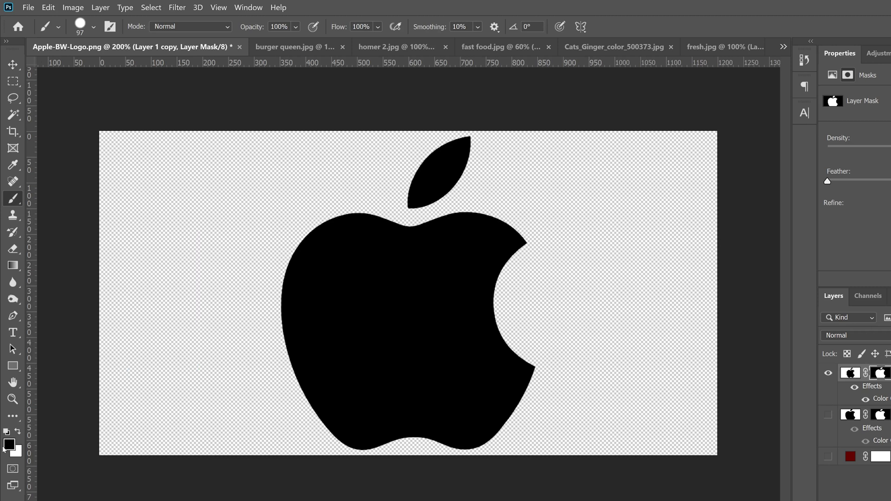
pyautogui.moveTo(452, 156)
pyautogui.mouseDown()
pyautogui.moveTo(464, 148)
pyautogui.moveTo(472, 156)
pyautogui.moveTo(429, 189)
pyautogui.moveTo(413, 185)
pyautogui.moveTo(456, 145)
pyautogui.moveTo(425, 179)
pyautogui.moveTo(442, 152)
pyautogui.mouseUp()
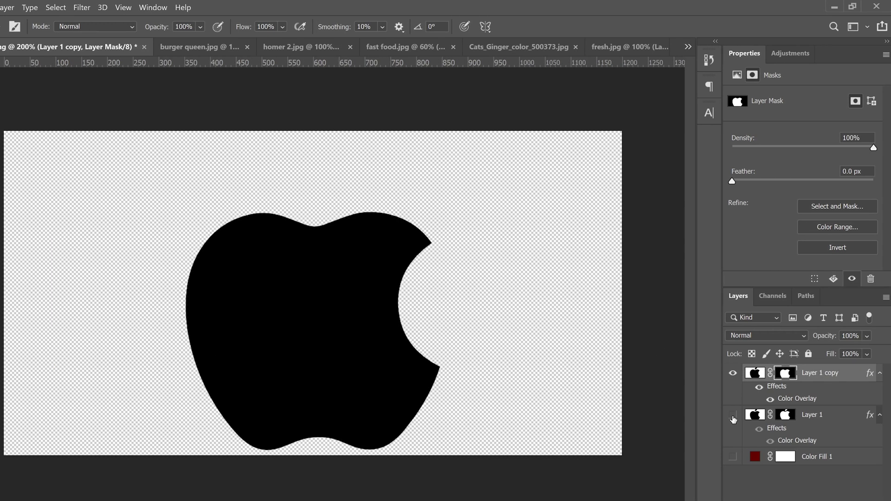
pyautogui.click(733, 417)
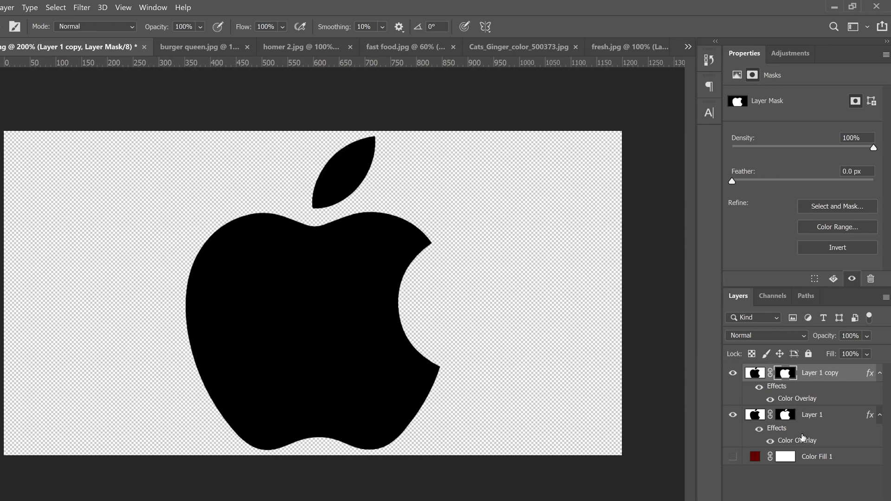
# Change Layer 1 copy's Color Overlay to dark red 7e0000 for the apple body.
pyautogui.doubleClick(805, 401)
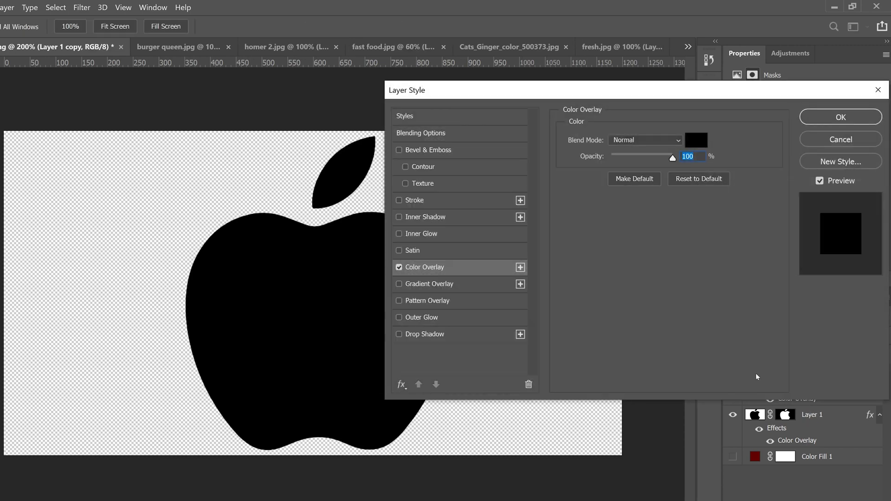
pyautogui.click(696, 139)
pyautogui.write('7e0000')
pyautogui.click(838, 177)
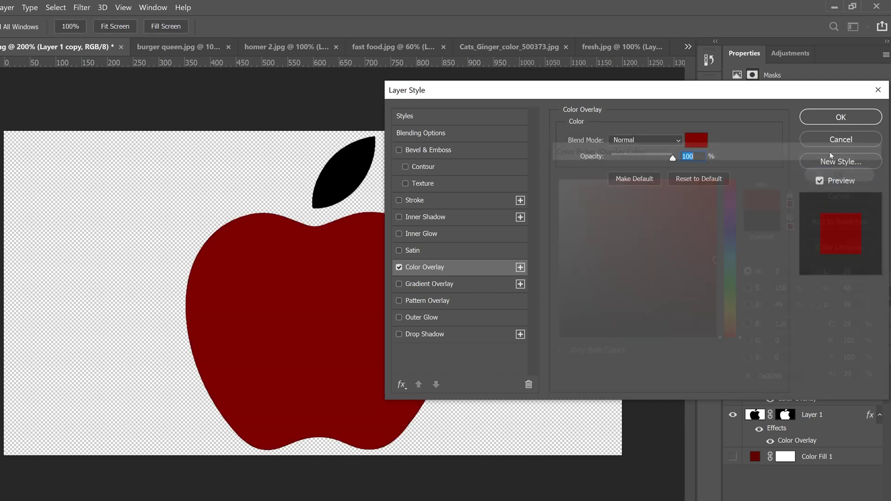
pyautogui.click(841, 117)
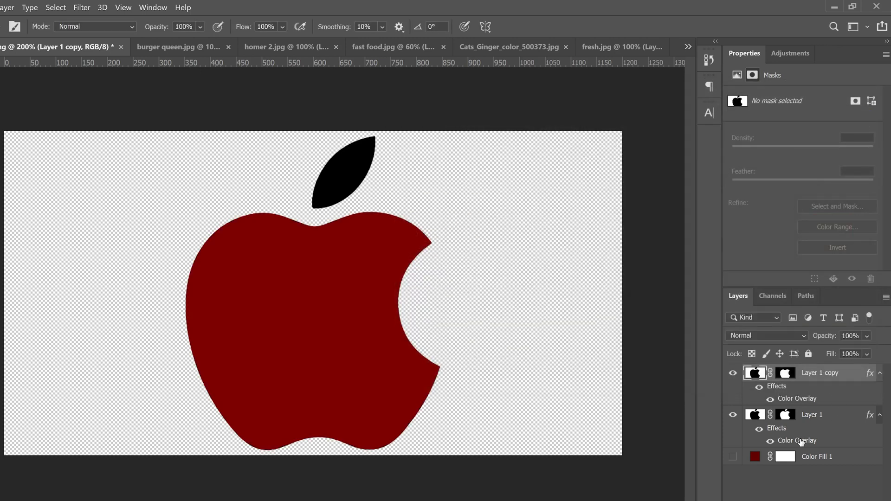
# Change Layer 1's Color Overlay to a mid green for the leaf.
pyautogui.doubleClick(800, 442)
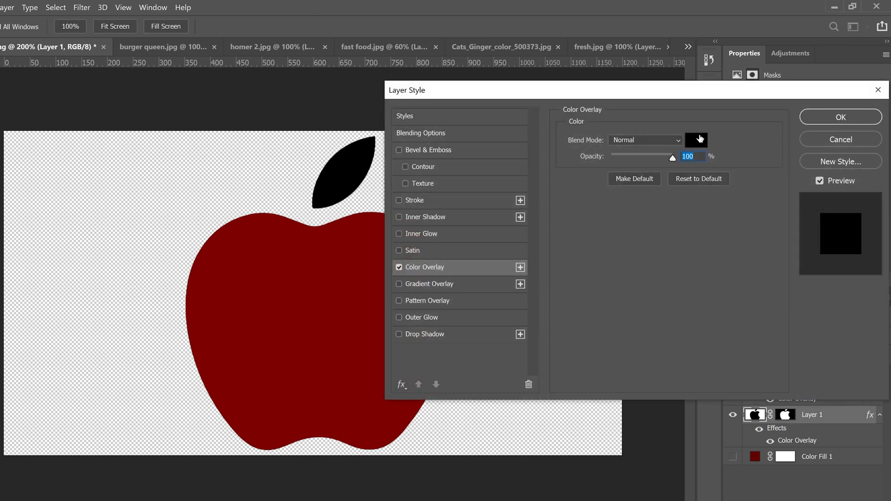
pyautogui.click(700, 139)
pyautogui.moveTo(734, 306); pyautogui.dragTo(736, 288)
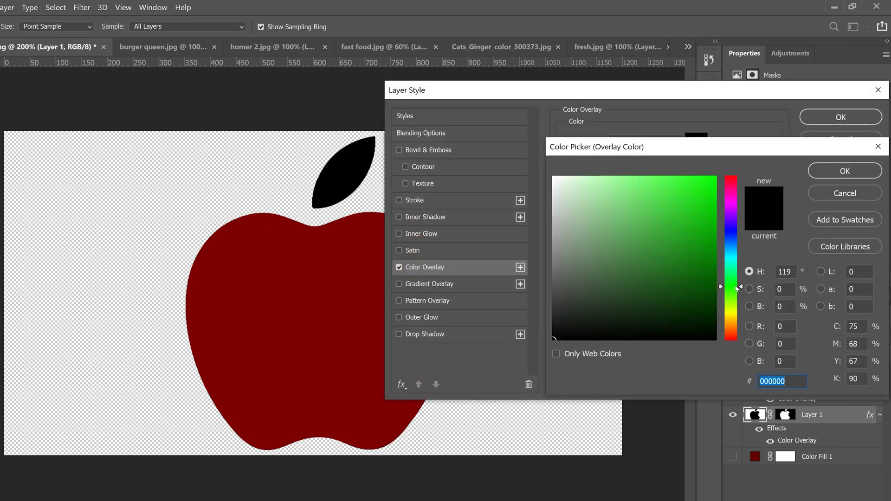
pyautogui.click(702, 274)
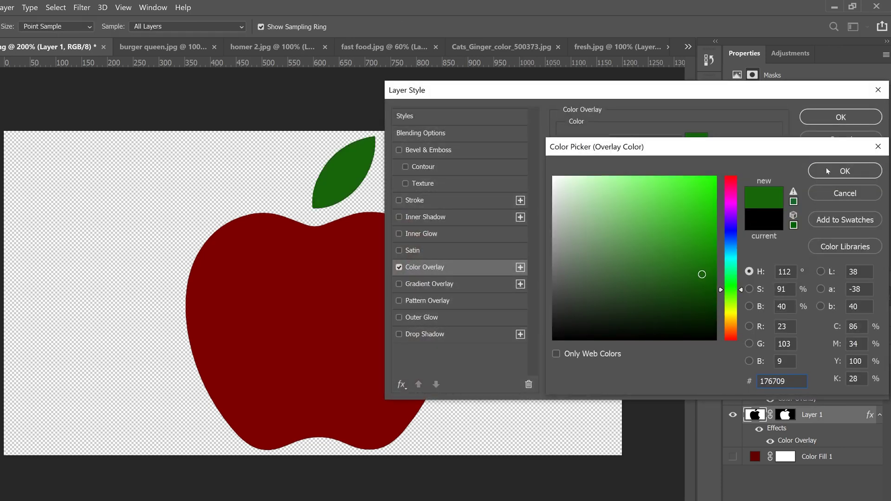
pyautogui.click(828, 171)
pyautogui.click(841, 117)
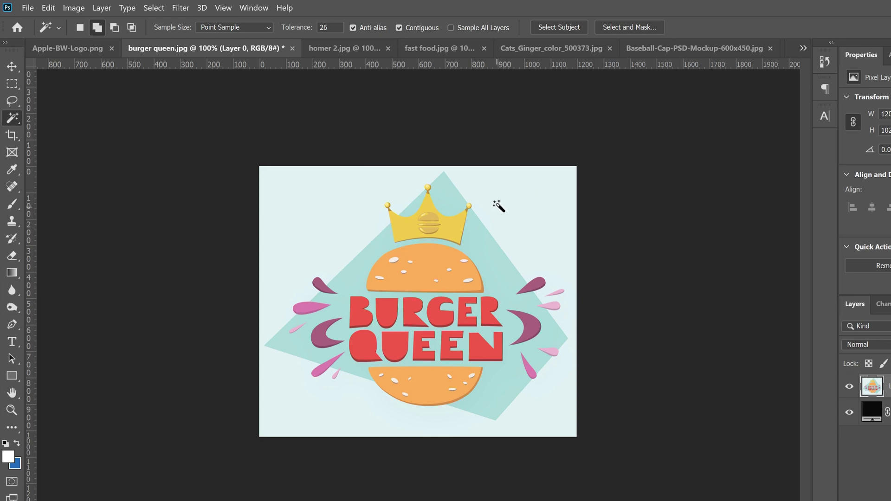
# Magic Wand-select the teal triangle and pale background, then invert the selection onto the logo artwork.
pyautogui.click(453, 199)
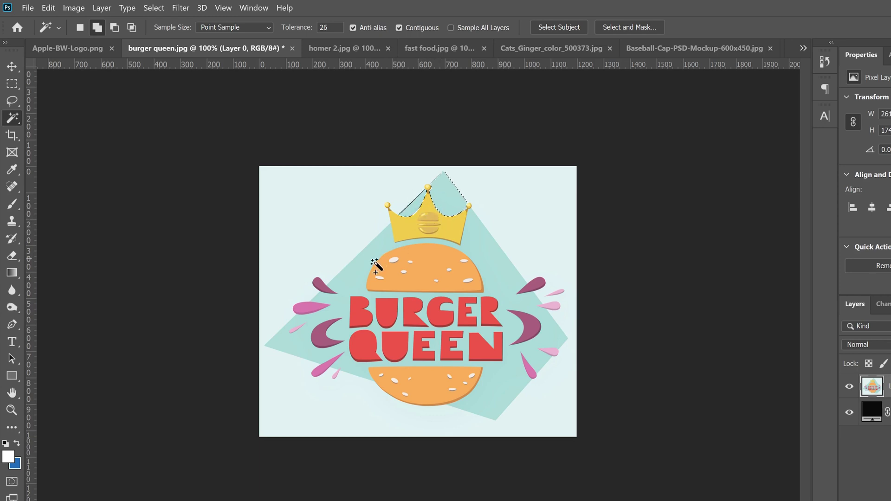
pyautogui.click(361, 272)
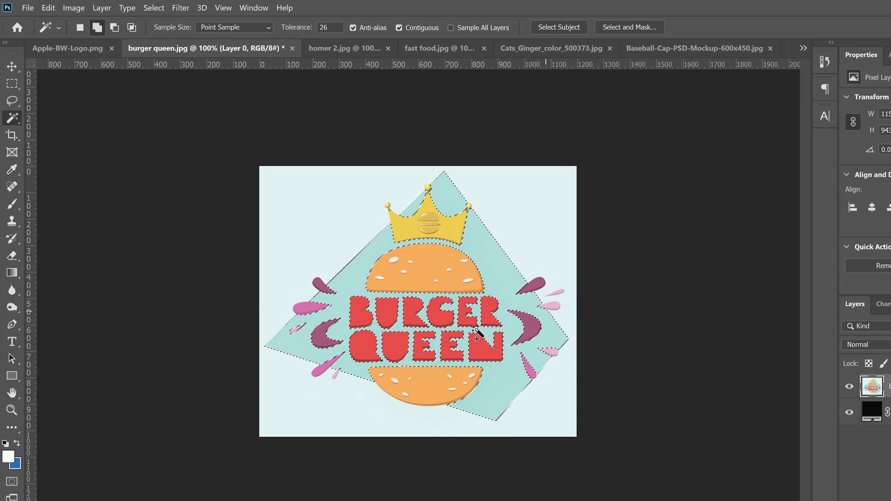
pyautogui.click(310, 237)
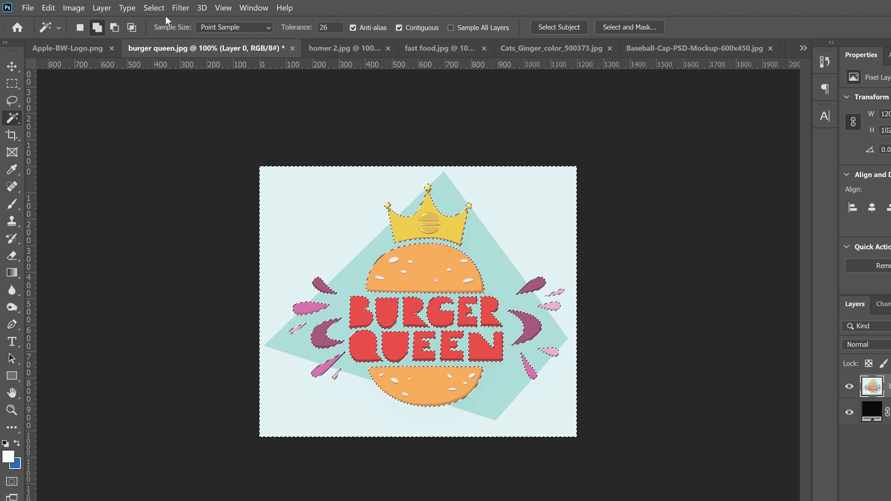
pyautogui.click(153, 7)
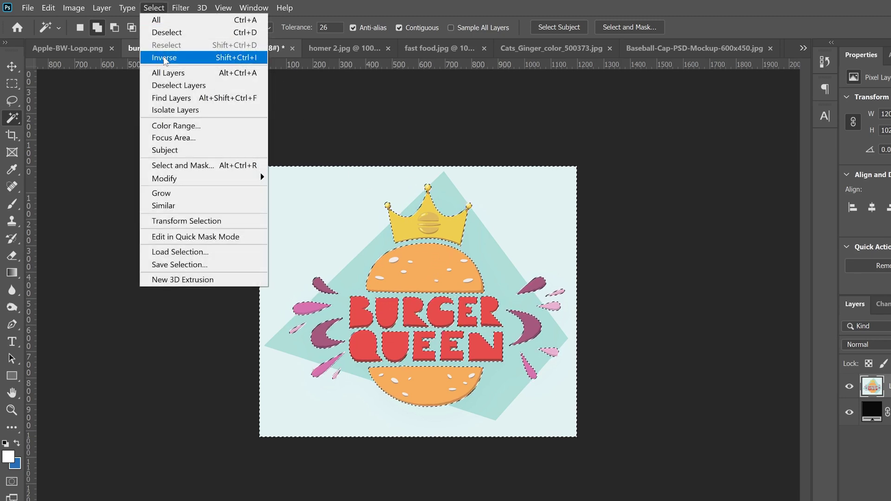
pyautogui.click(164, 58)
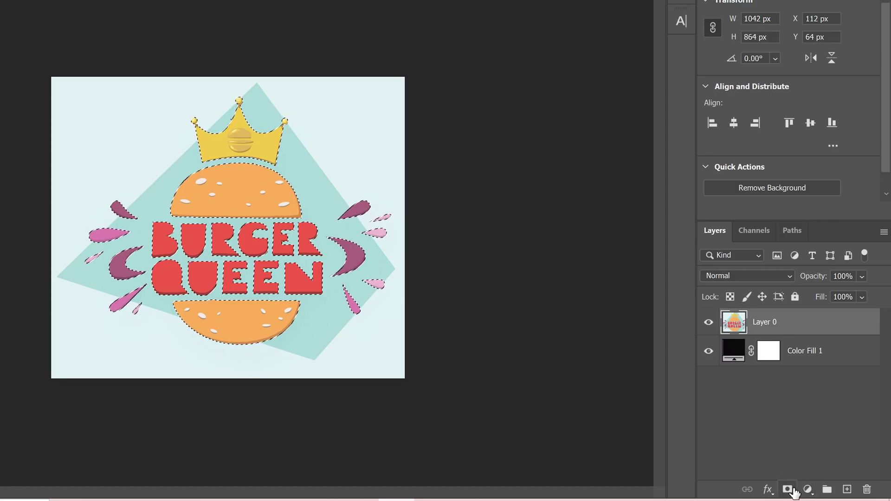
# Add a layer mask to Layer 0 and zoom in to inspect its edges.
pyautogui.click(787, 489)
pyautogui.hotkey('ctrl', '+')
pyautogui.hotkey('ctrl', '+')
pyautogui.hotkey('ctrl', '+')
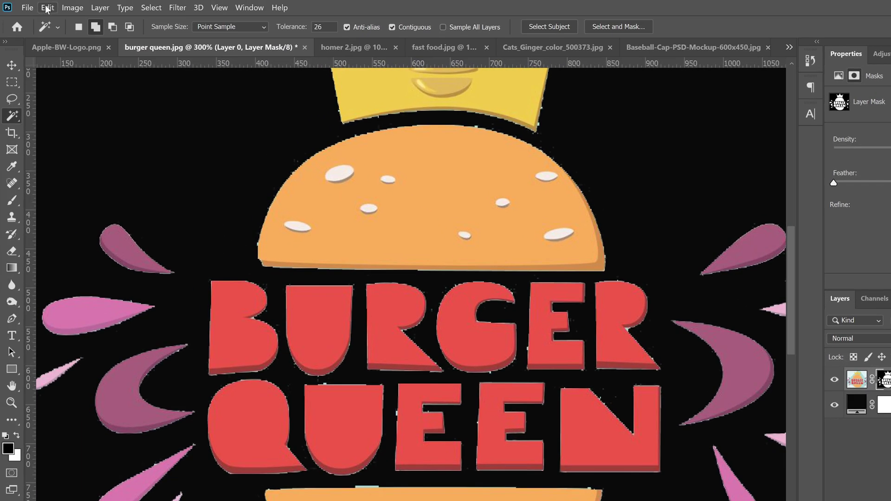
# Undo the layer mask, contract the selection by 1 px, and re-mask Layer 0.
pyautogui.click(48, 7)
pyautogui.click(54, 21)
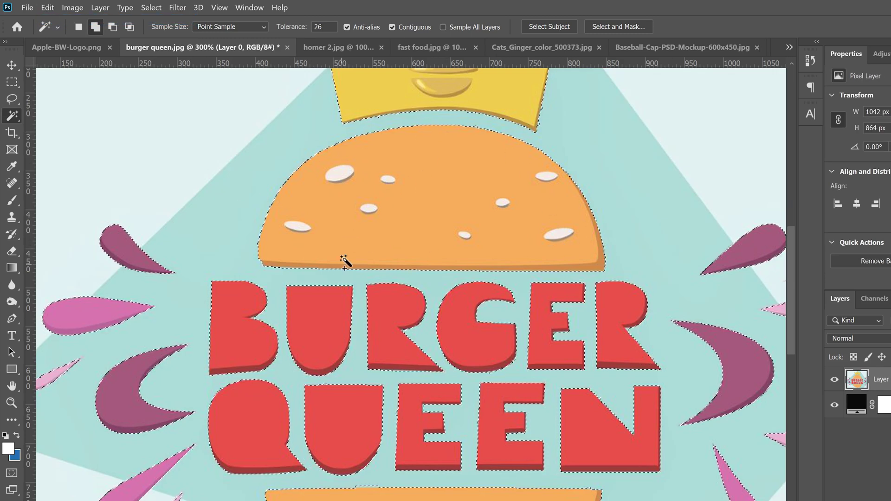
pyautogui.click(151, 8)
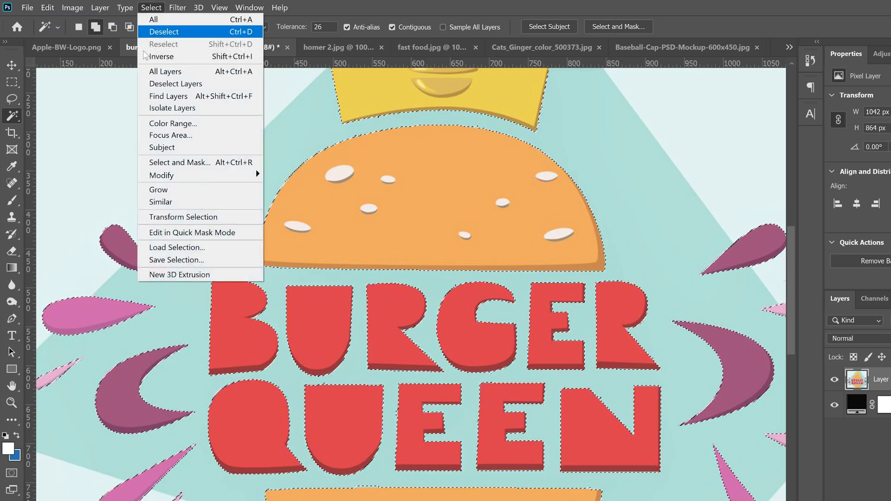
pyautogui.moveTo(169, 171)
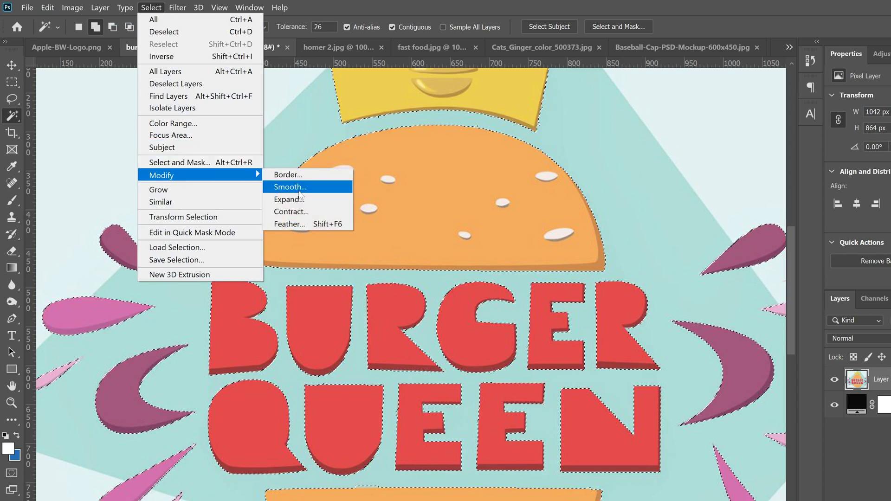
pyautogui.click(296, 212)
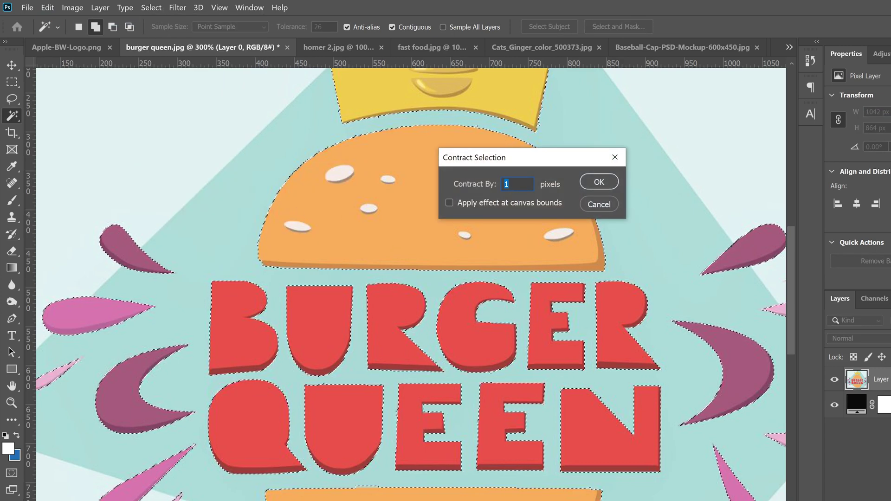
pyautogui.click(599, 183)
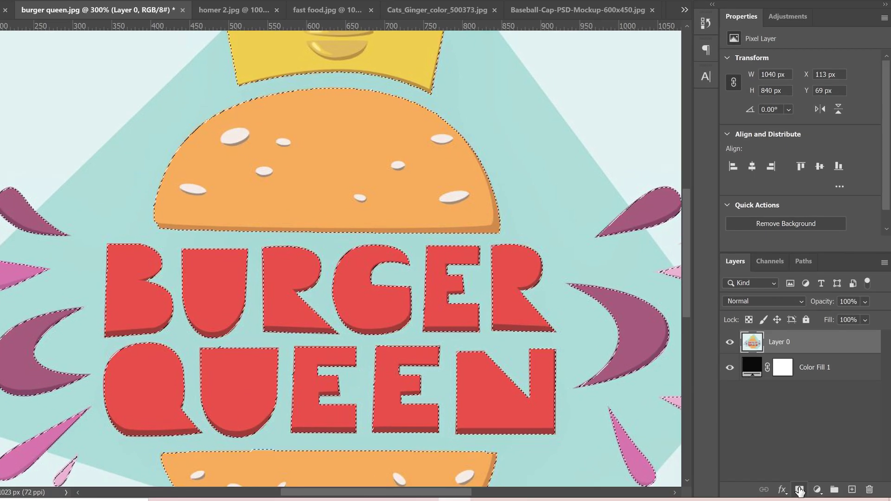
pyautogui.click(799, 489)
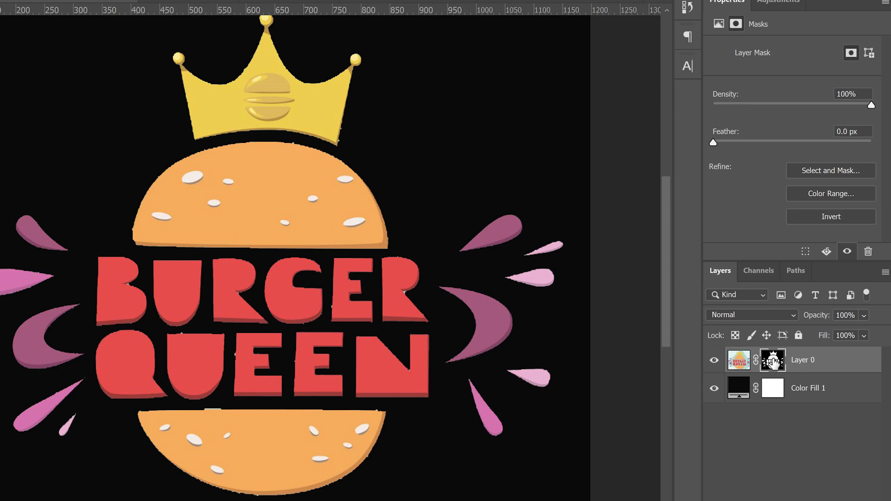
# Refine the burger logo's mask with Radius 1 px, Smooth 6 and Shift Edge -16%.
pyautogui.doubleClick(772, 361)
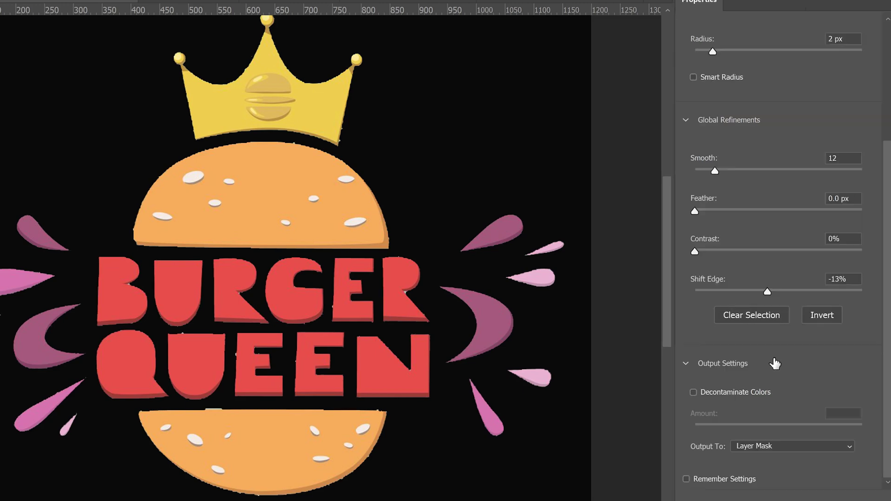
pyautogui.moveTo(888, 204); pyautogui.dragTo(880, 79)
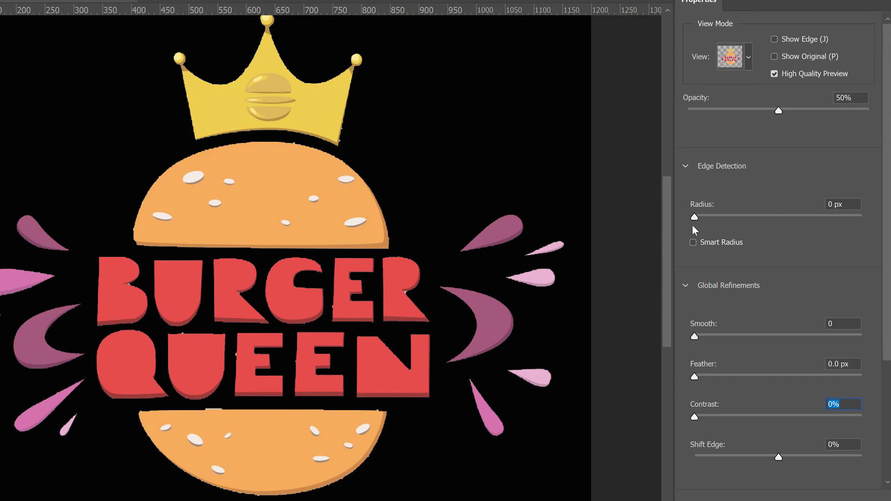
pyautogui.moveTo(694, 217); pyautogui.dragTo(707, 220)
pyautogui.moveTo(696, 337); pyautogui.dragTo(704, 338)
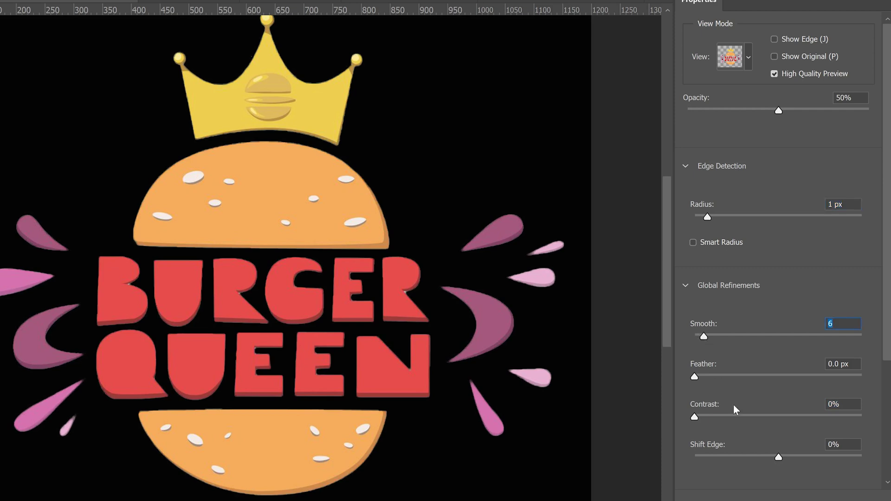
pyautogui.moveTo(773, 459); pyautogui.dragTo(764, 458)
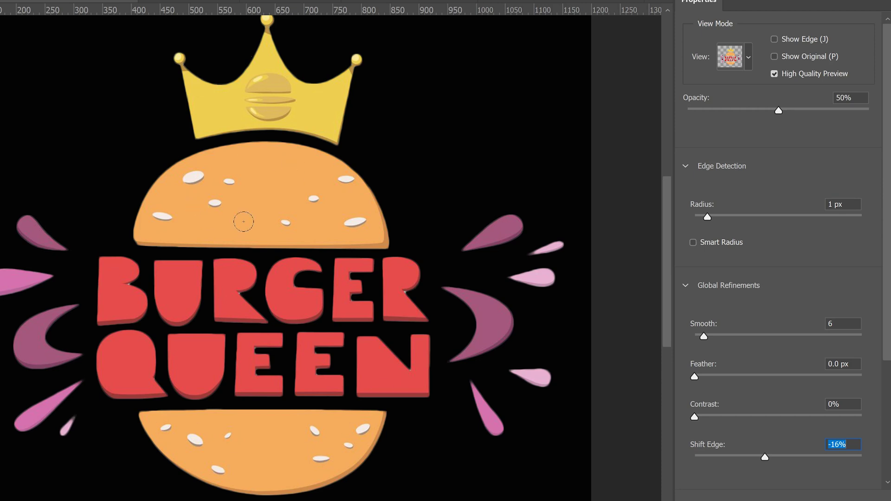
pyautogui.moveTo(888, 332); pyautogui.dragTo(887, 441)
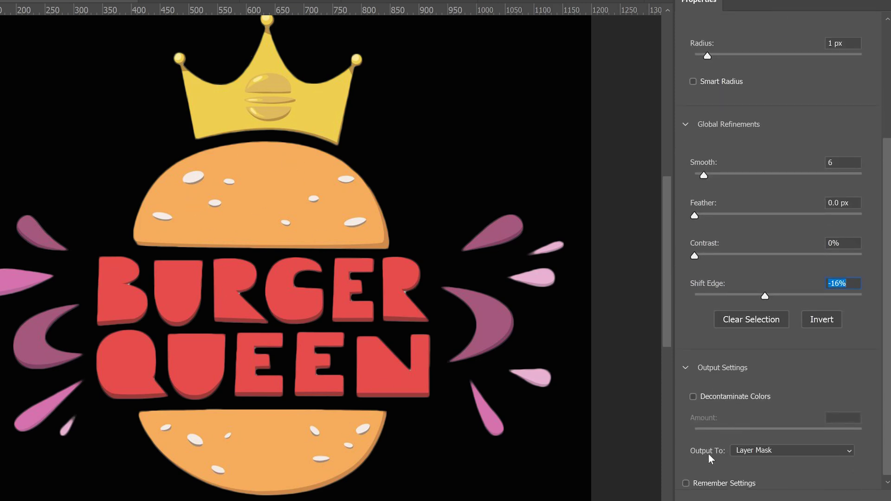
pyautogui.click(808, 478)
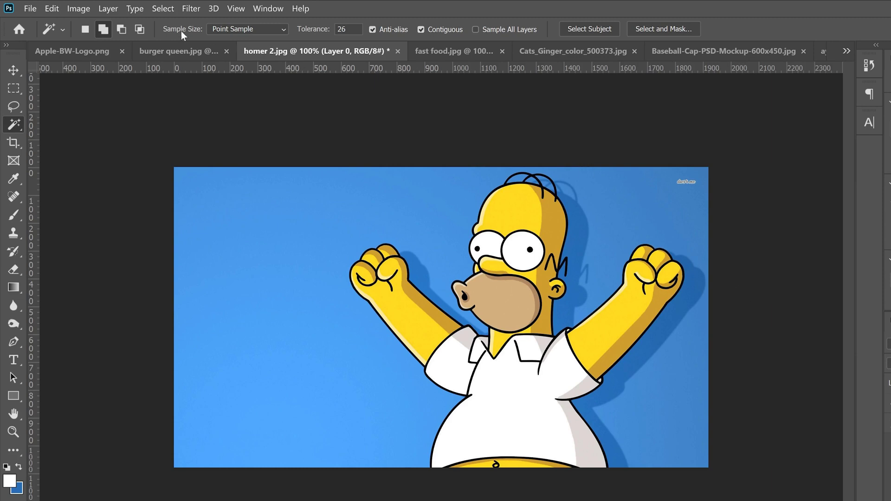
# Make an inverted Color Range selection of Homer from the blue background at Fuzziness 132.
pyautogui.click(163, 8)
pyautogui.click(179, 134)
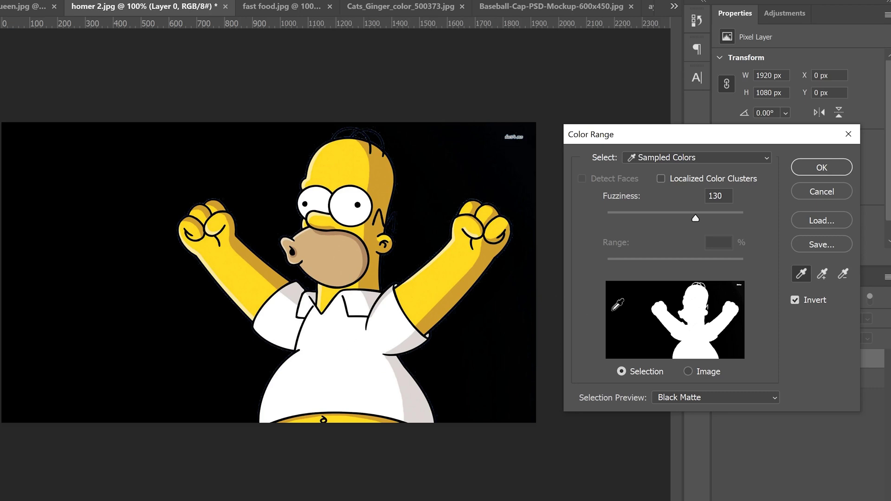
pyautogui.click(404, 194)
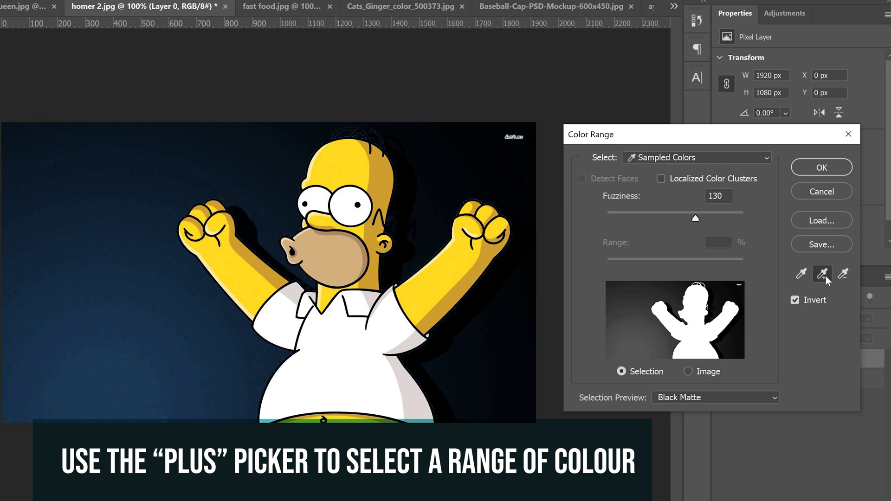
pyautogui.click(107, 293)
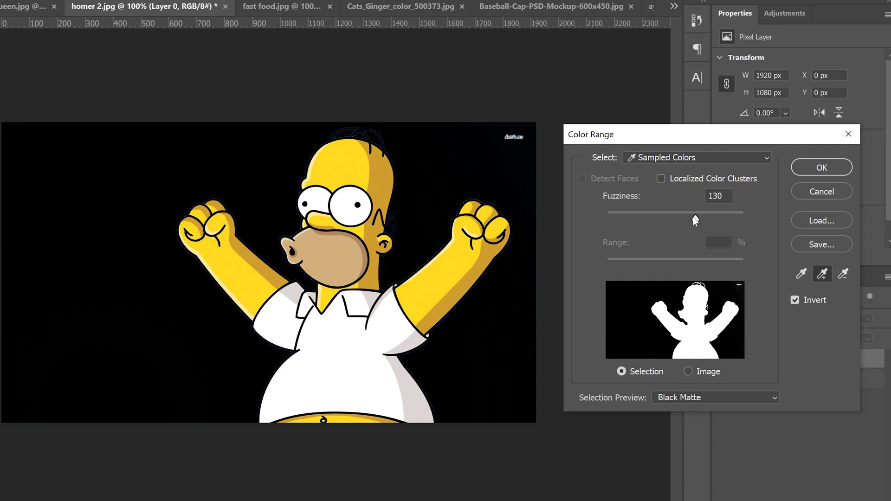
pyautogui.moveTo(684, 217); pyautogui.dragTo(623, 217)
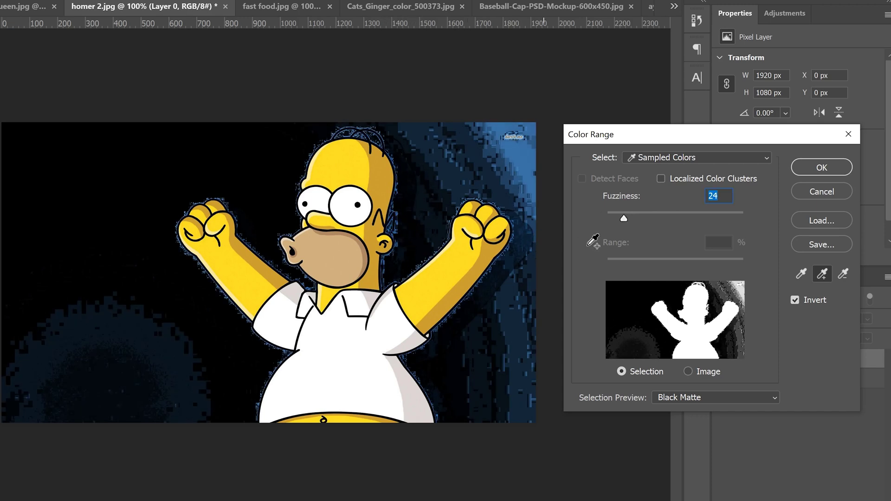
pyautogui.moveTo(623, 218); pyautogui.dragTo(766, 227)
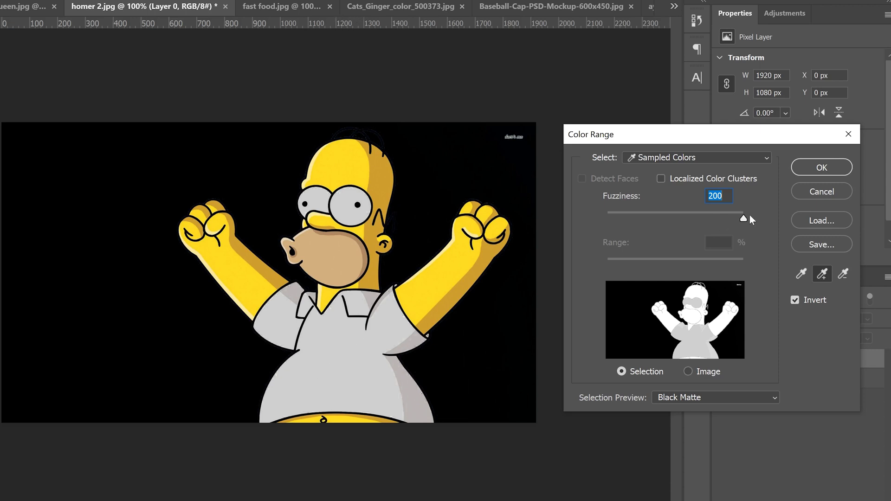
pyautogui.moveTo(743, 219); pyautogui.dragTo(697, 220)
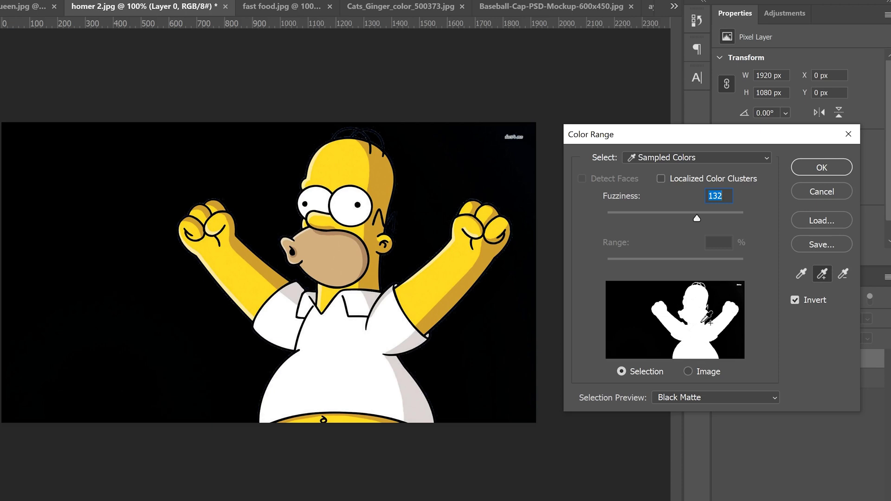
pyautogui.click(820, 168)
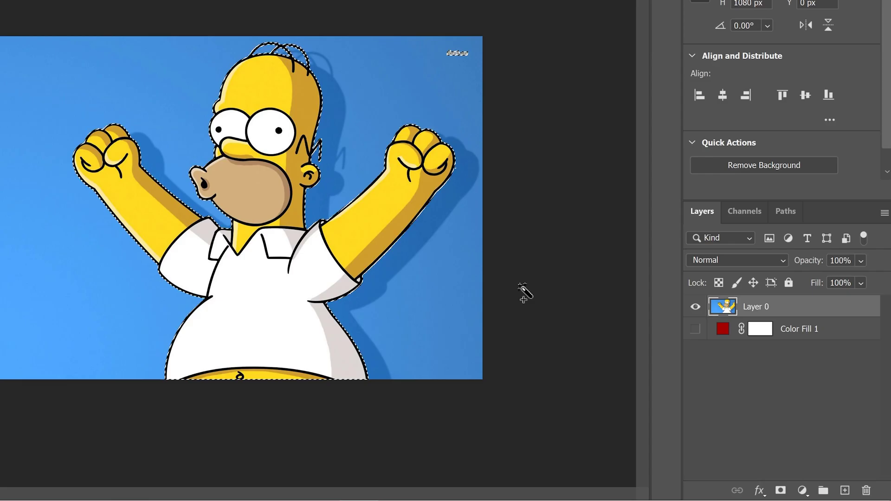
# Try a layer mask from the selection, inspect its edges zoomed in, then undo it.
pyautogui.click(780, 490)
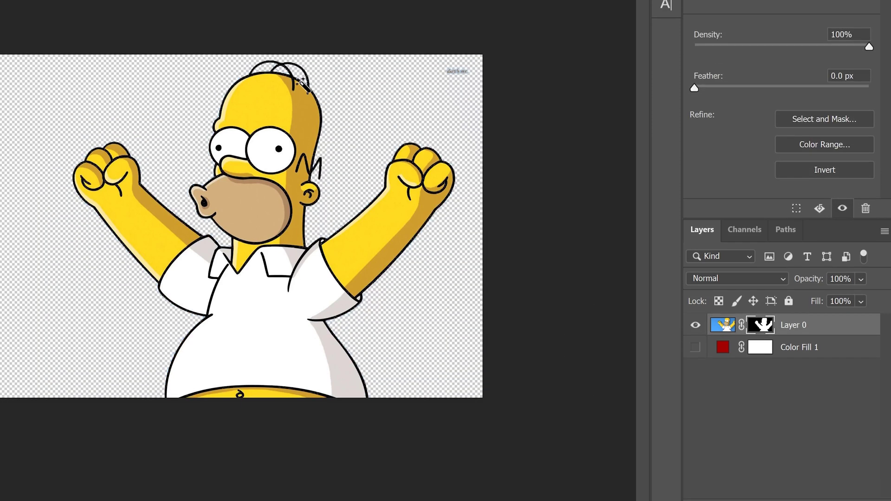
pyautogui.hotkey('ctrl', '+')
pyautogui.scroll(8, 300, 188)
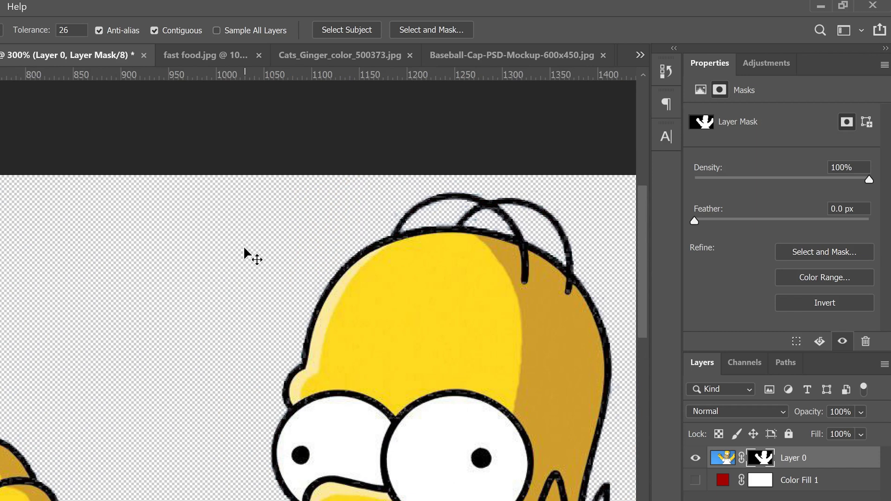
pyautogui.hotkey('ctrl', 'z')
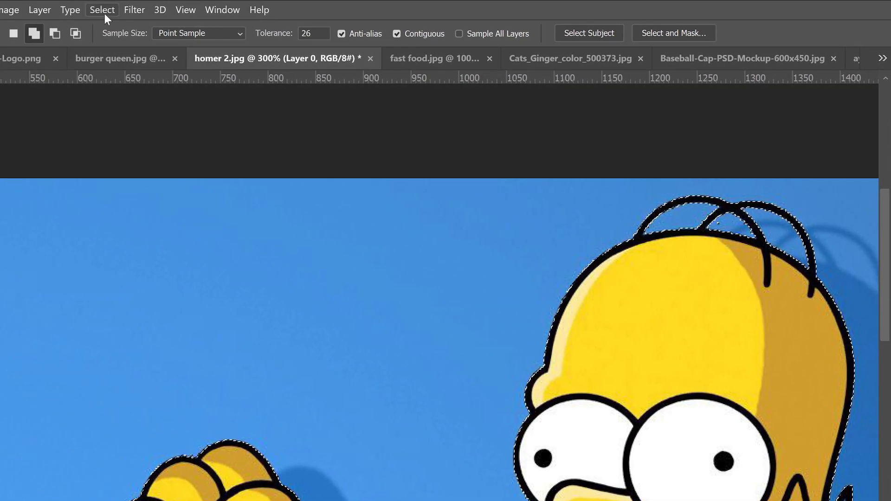
# Contract Homer's selection by 1 px and add it as a layer mask.
pyautogui.click(101, 11)
pyautogui.moveTo(135, 216)
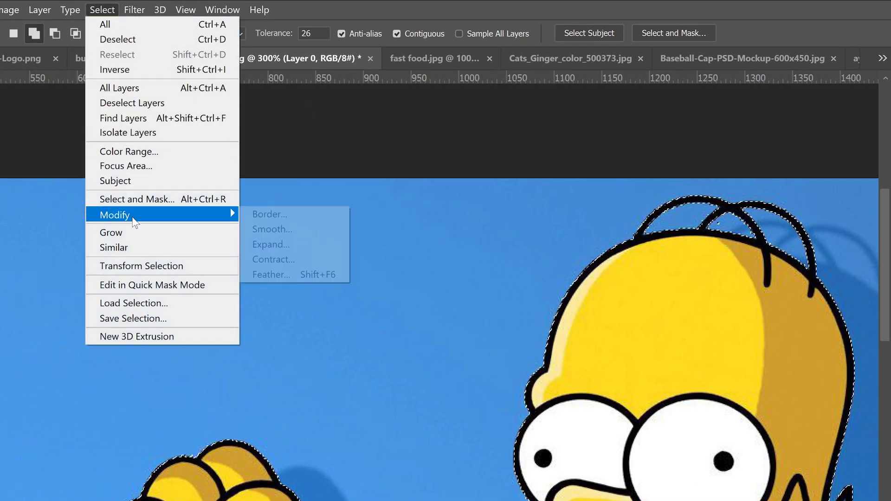
pyautogui.click(272, 253)
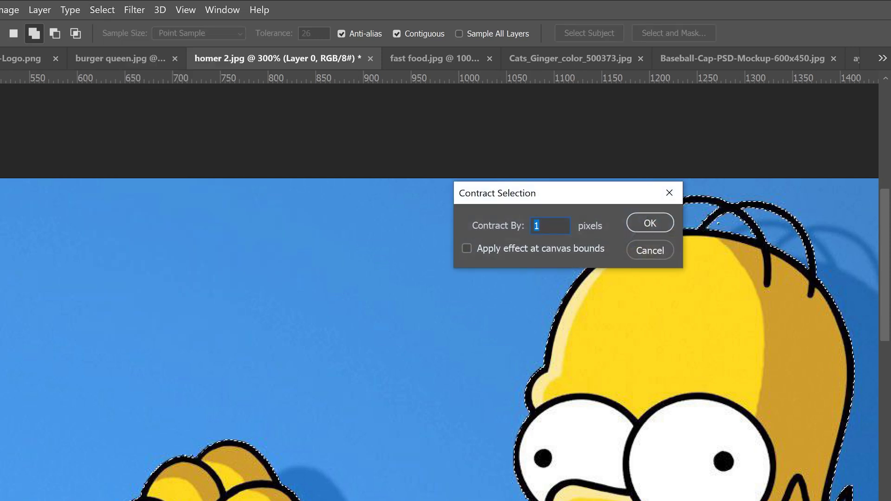
pyautogui.click(647, 223)
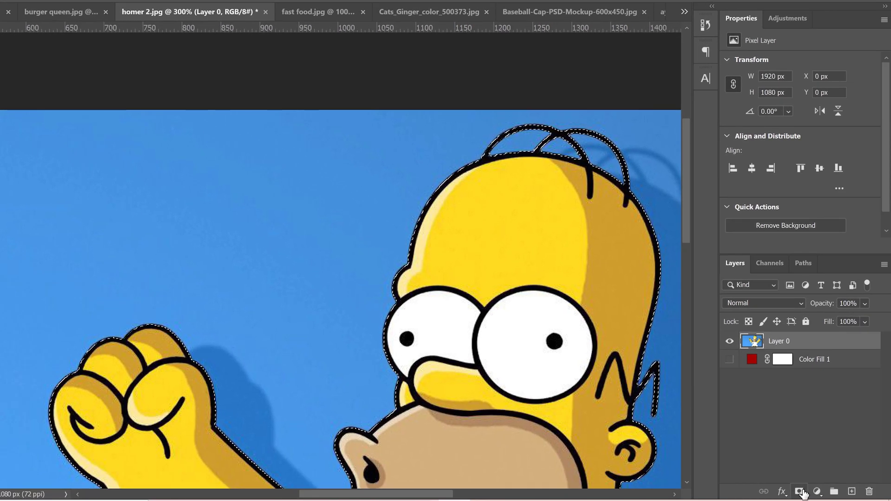
pyautogui.click(796, 486)
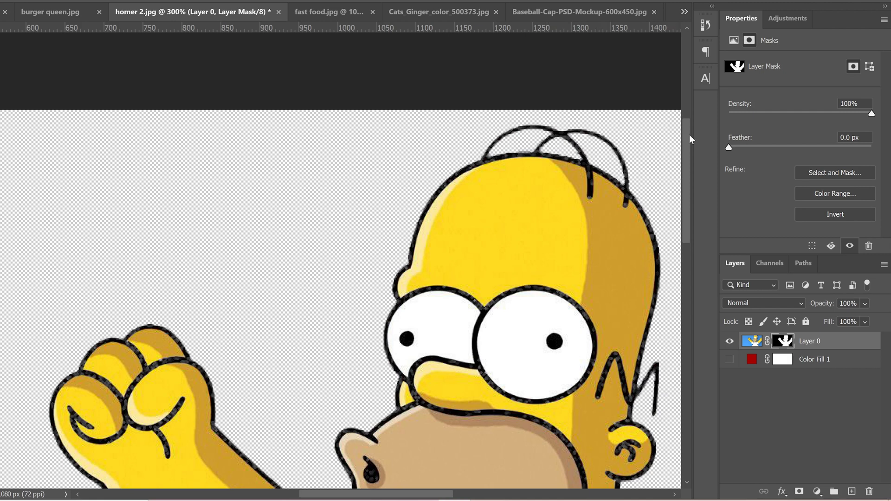
# Raise the Contrast of Homer's mask edge to 48% in Select and Mask.
pyautogui.moveTo(689, 135); pyautogui.dragTo(680, 201)
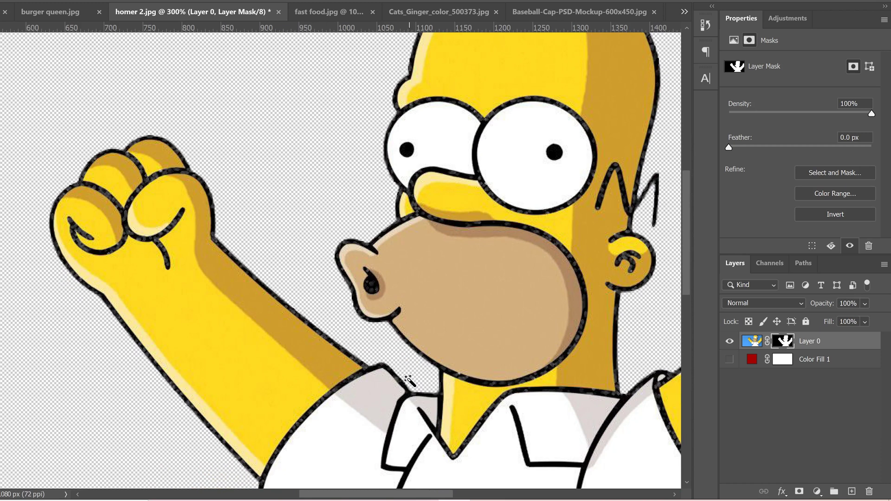
pyautogui.scroll(-1, 409, 381)
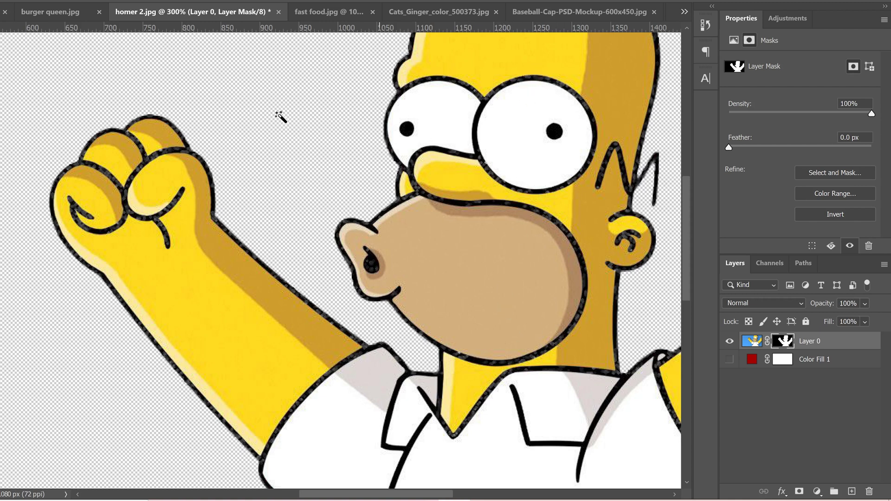
pyautogui.doubleClick(784, 342)
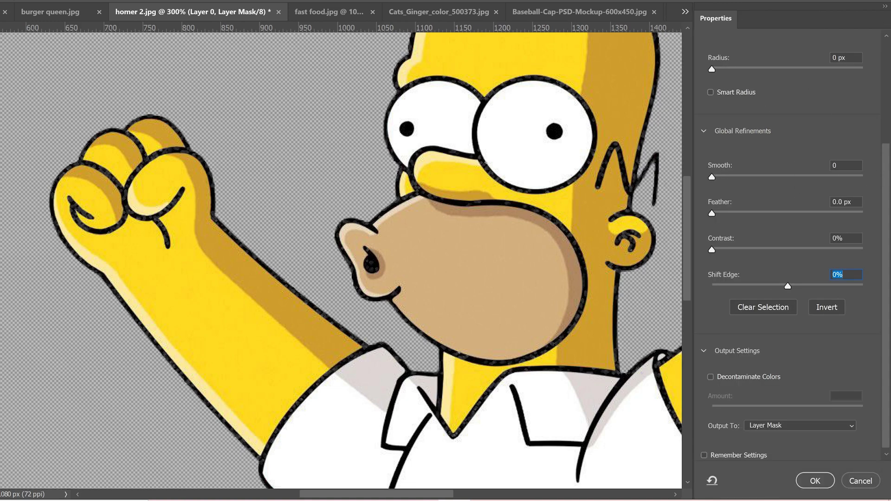
pyautogui.scroll(1, 885, 187)
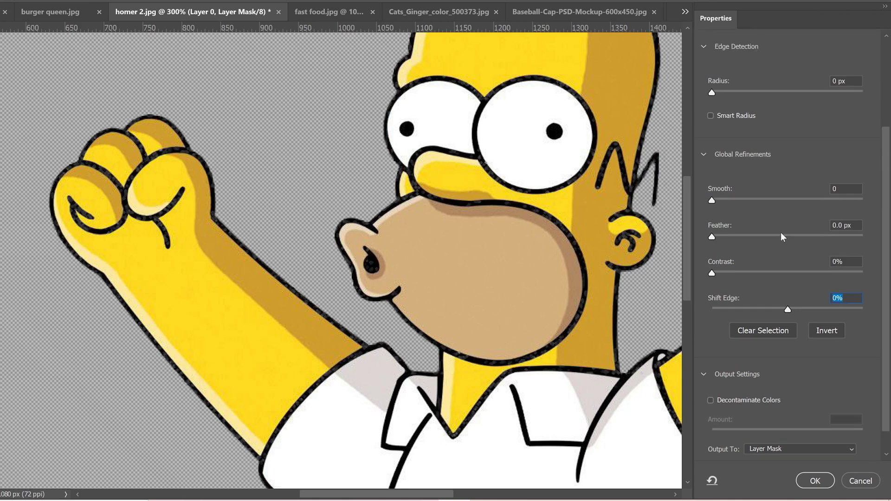
pyautogui.moveTo(715, 273); pyautogui.dragTo(773, 273)
pyautogui.moveTo(708, 272); pyautogui.dragTo(771, 274)
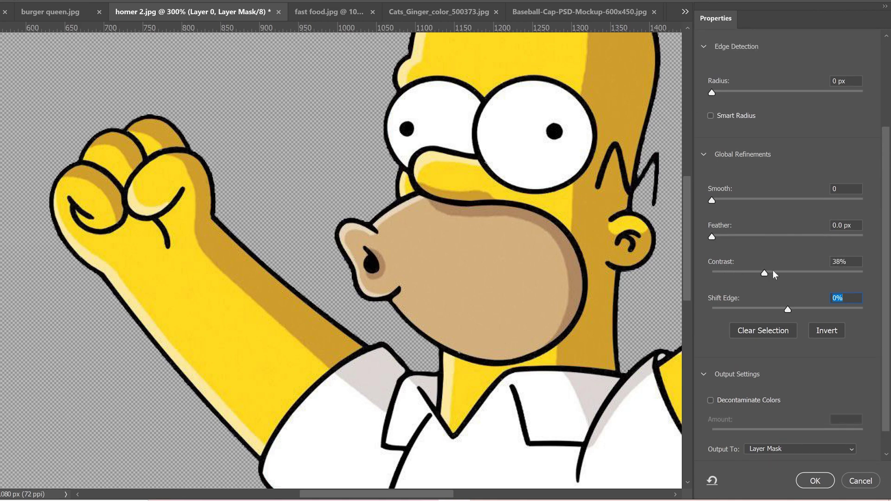
pyautogui.click(784, 271)
pyautogui.scroll(-1, 886, 260)
pyautogui.scroll(-1, 887, 260)
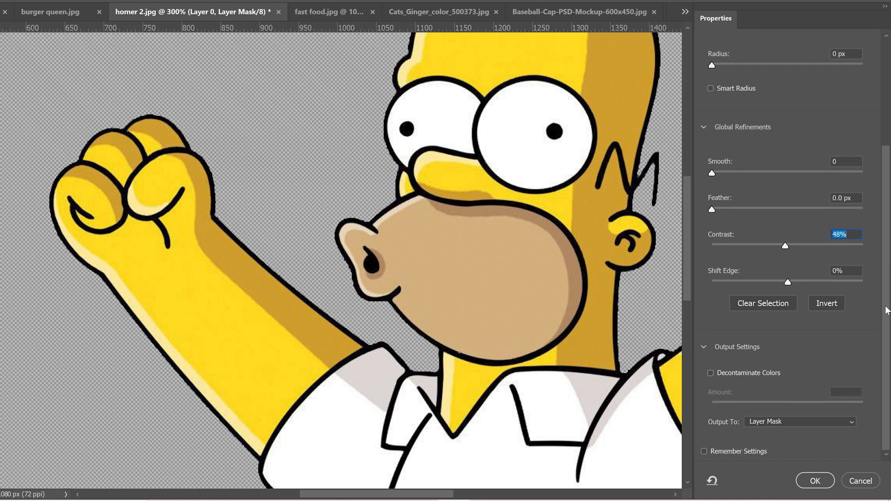
pyautogui.click(815, 481)
# Zoom back out to view the whole image.
pyautogui.hotkey('ctrl', '-')
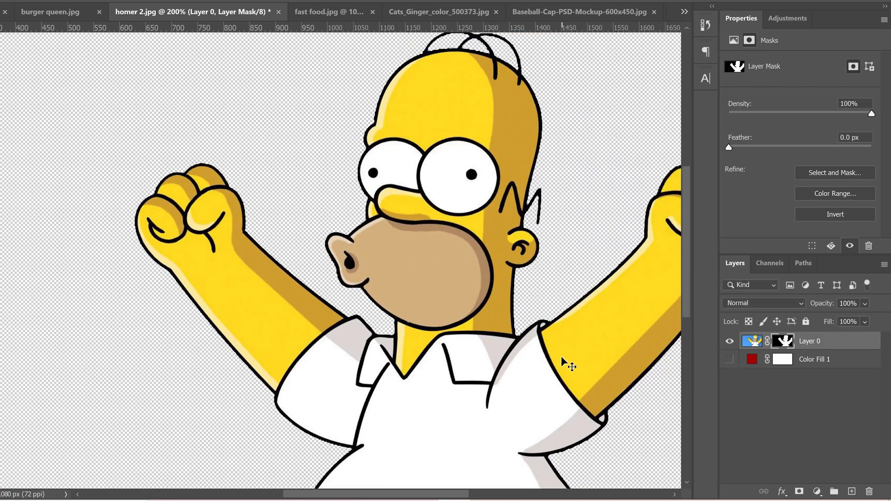
pyautogui.hotkey('ctrl', '-')
pyautogui.press('w')
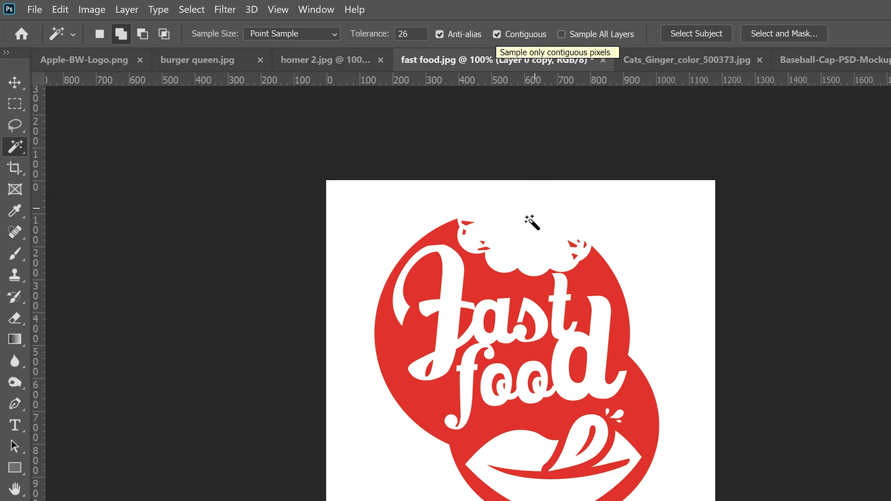
pyautogui.click(533, 218)
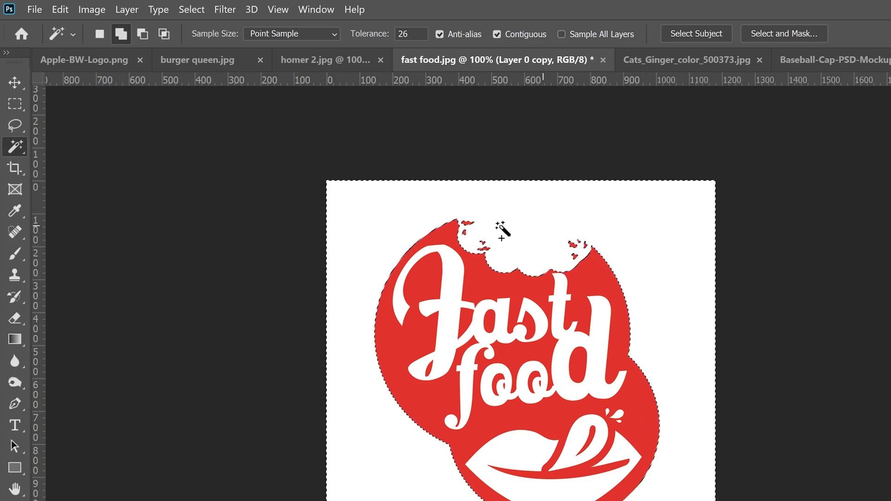
pyautogui.click(190, 10)
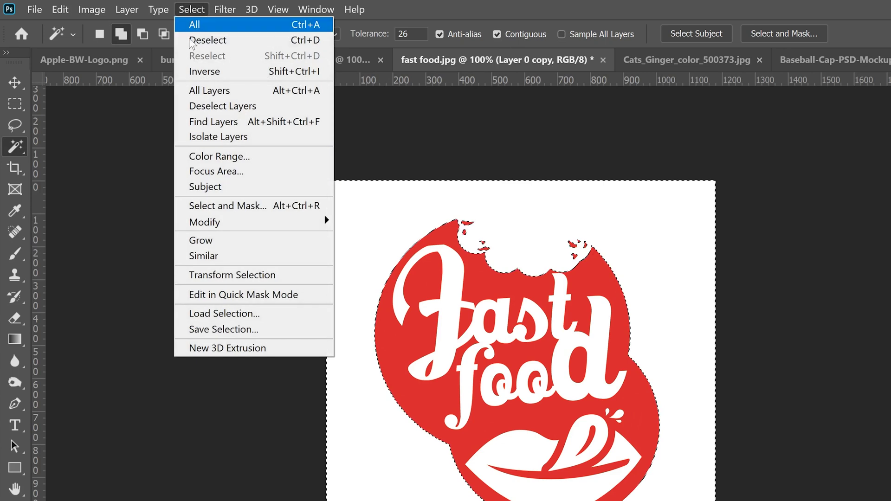
pyautogui.click(199, 72)
pyautogui.click(190, 9)
pyautogui.moveTo(210, 226)
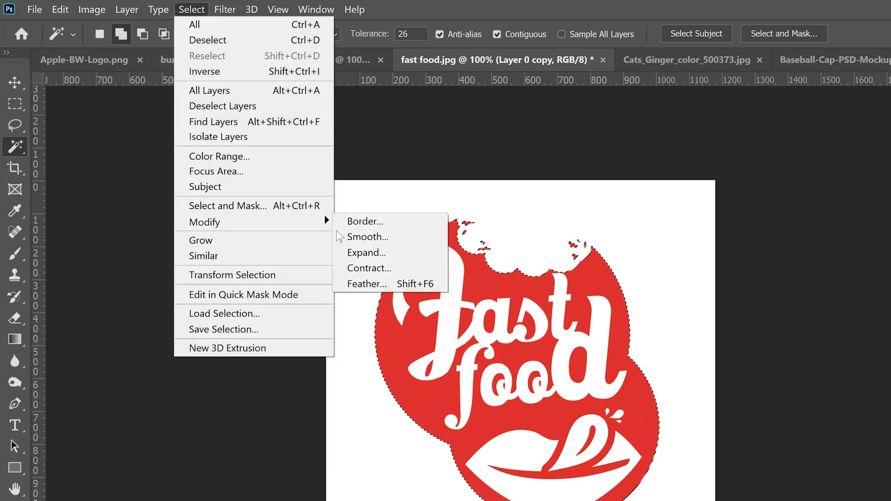
pyautogui.click(376, 268)
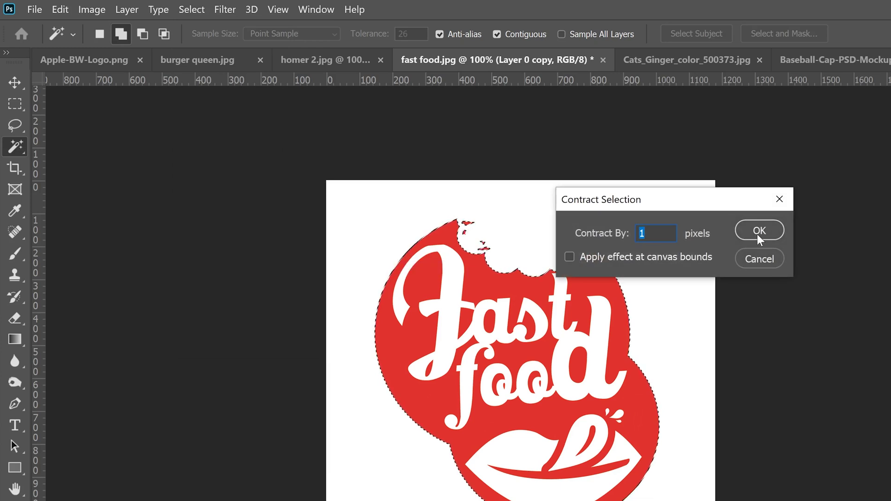
pyautogui.click(758, 232)
pyautogui.click(777, 485)
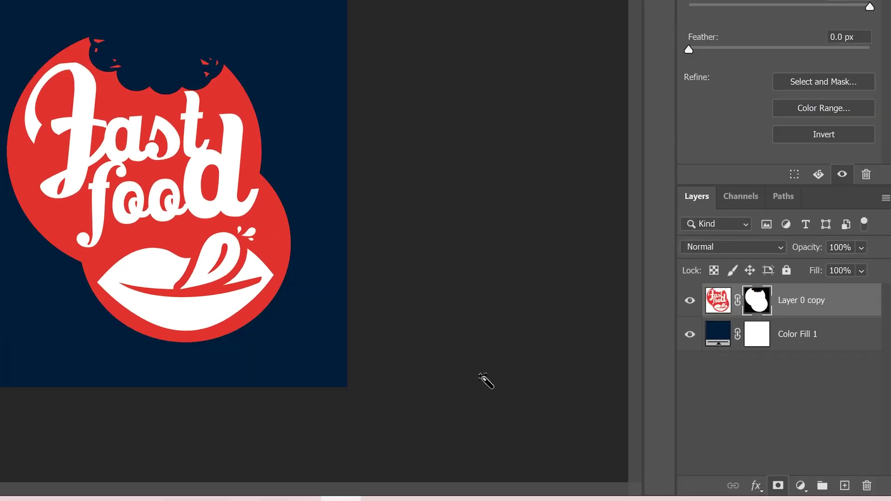
pyautogui.press('f')
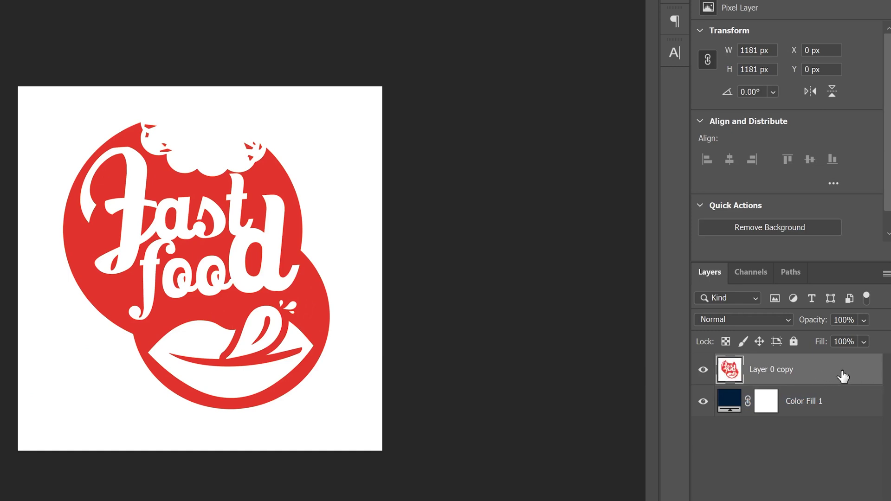
# Drop the logo copy's white with Blend If at 99/241, then hide the navy Color Fill 1.
pyautogui.doubleClick(842, 376)
pyautogui.moveTo(457, 45); pyautogui.dragTo(561, 33)
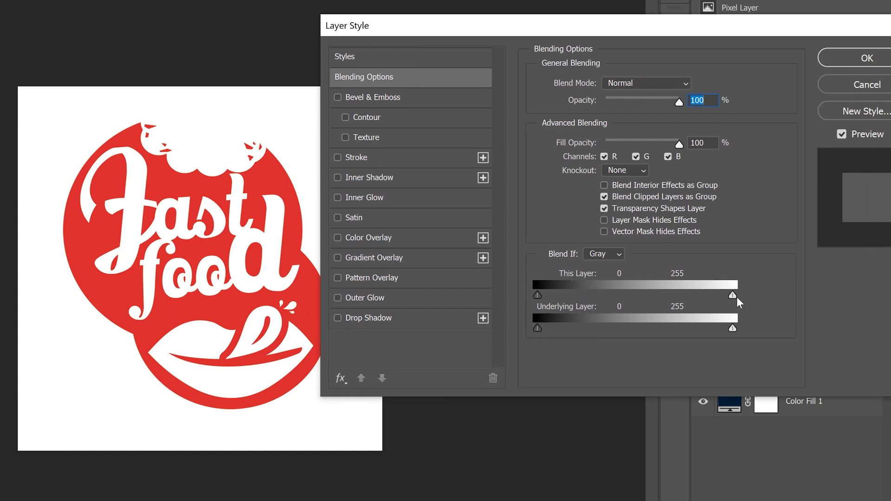
pyautogui.moveTo(732, 294); pyautogui.dragTo(722, 296)
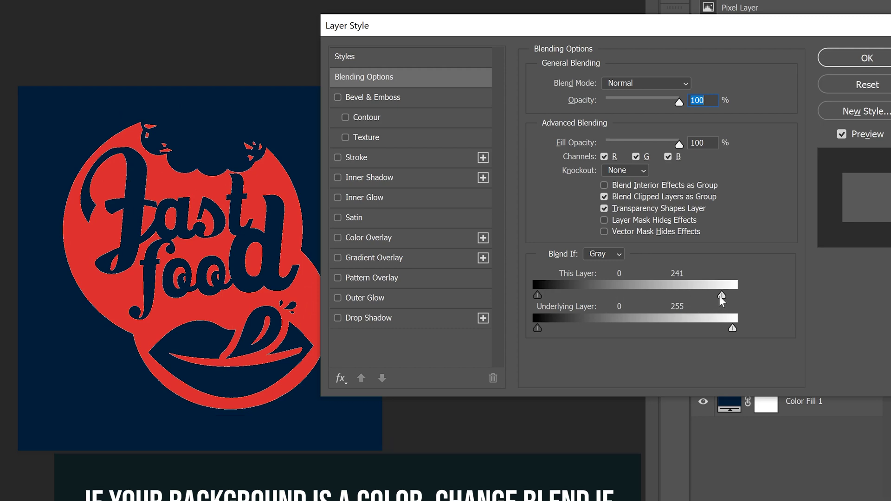
pyautogui.keyDown('alt'); pyautogui.moveTo(720, 296); pyautogui.dragTo(717, 295); pyautogui.keyUp('alt')
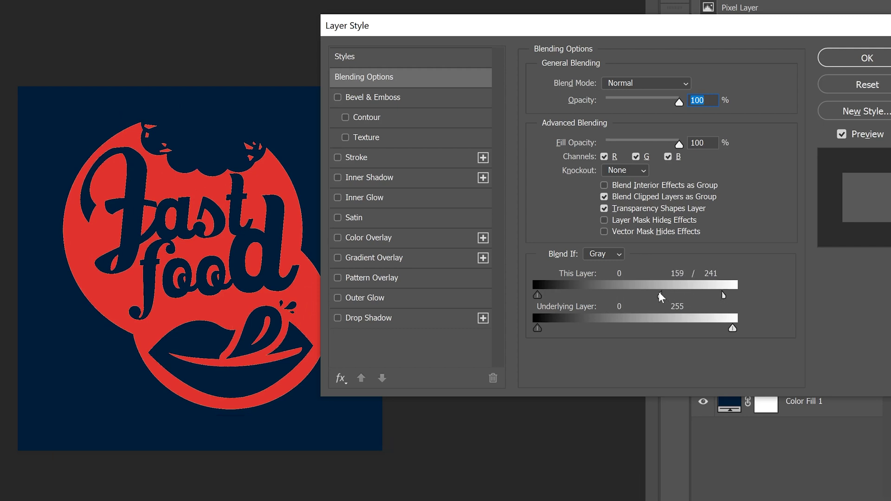
pyautogui.moveTo(622, 291); pyautogui.dragTo(613, 290)
pyautogui.click(843, 64)
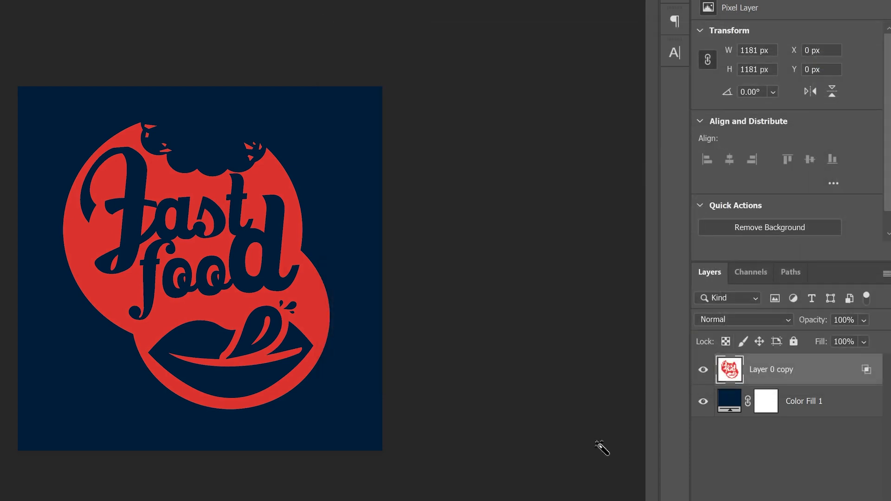
pyautogui.click(703, 401)
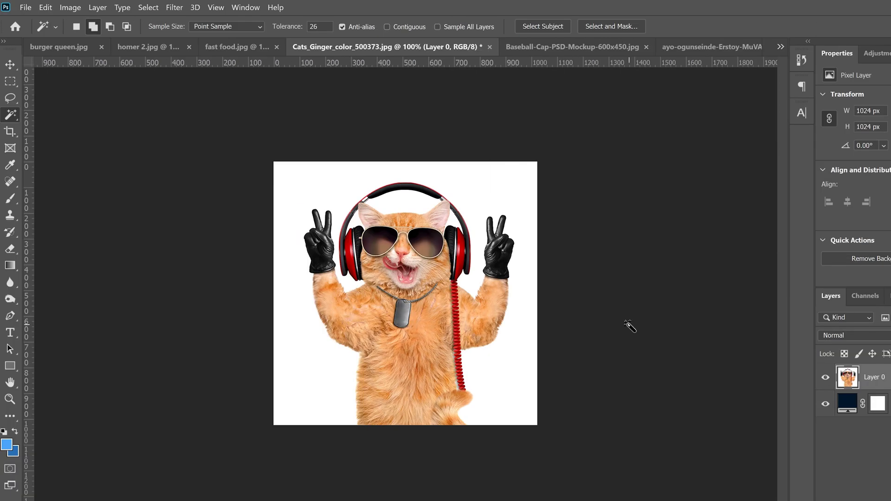
# Select the cat with Quick Selection's Select Subject, subtracting the white gap under the headband.
pyautogui.click(10, 65)
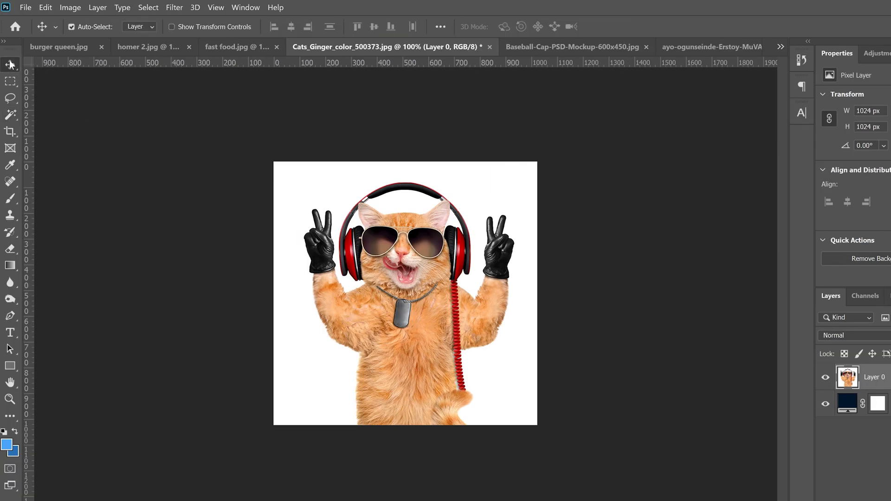
pyautogui.click(10, 115)
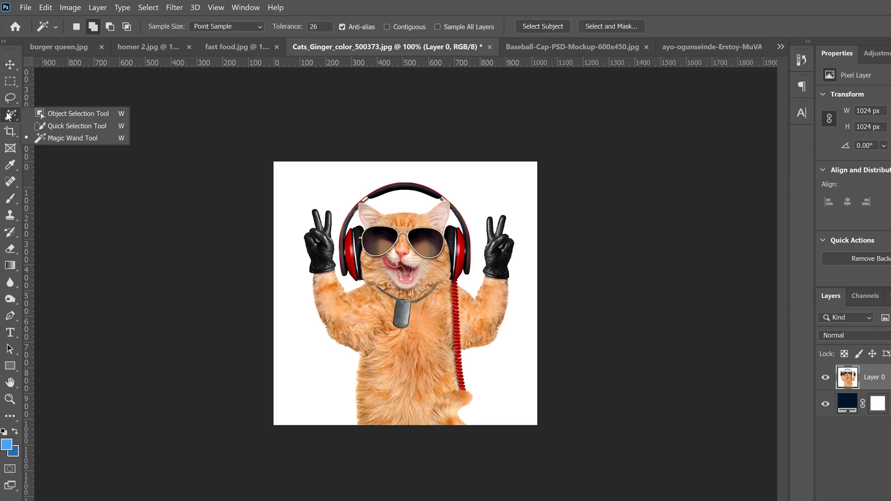
pyautogui.click(62, 126)
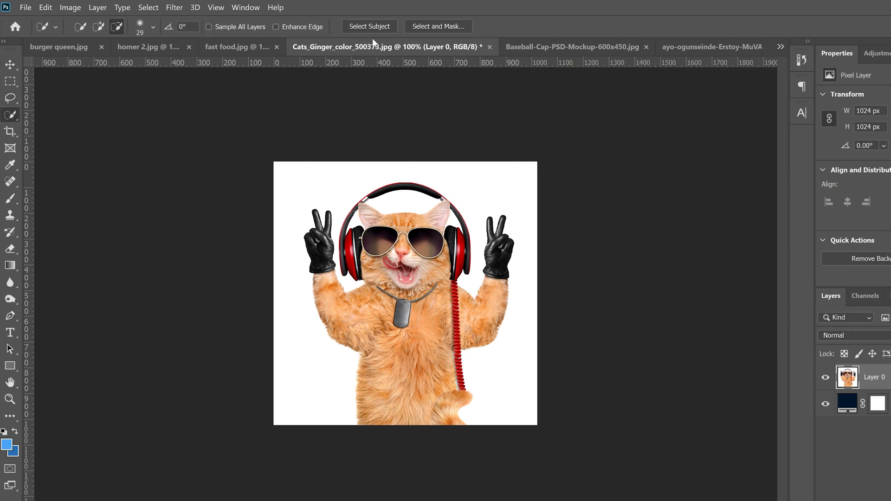
pyautogui.click(365, 26)
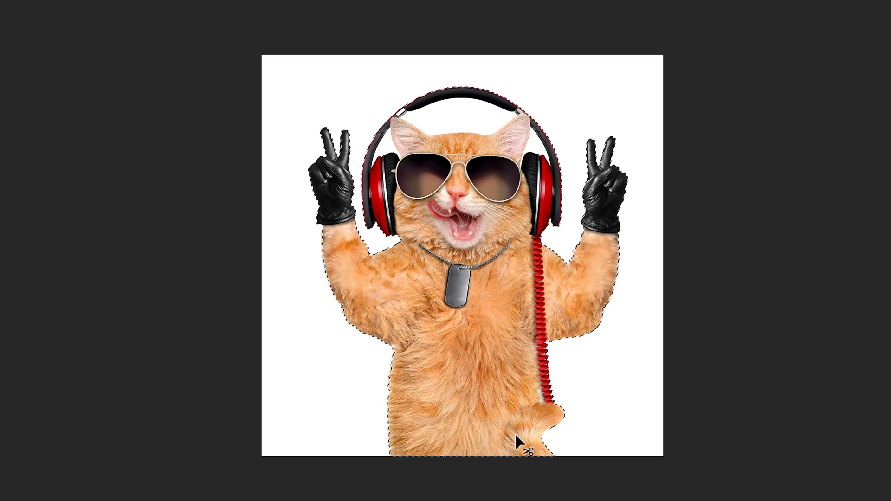
pyautogui.hotkey('ctrl', '+')
pyautogui.scroll(3, 516, 434)
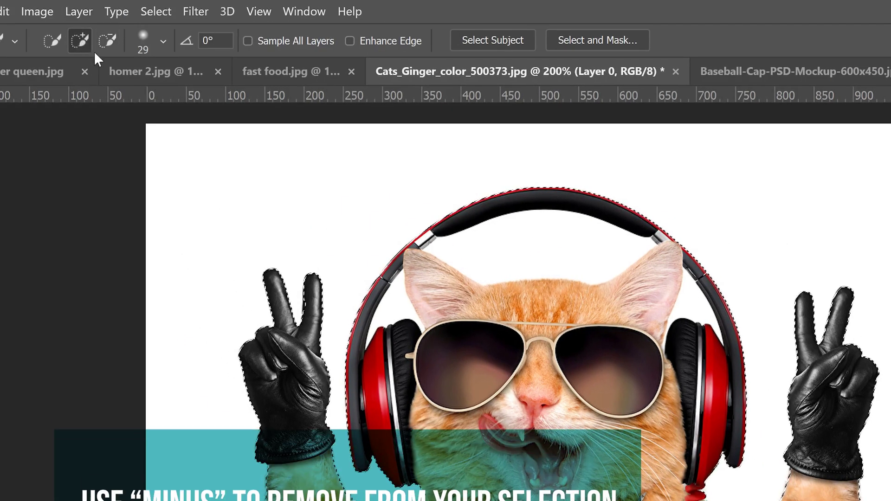
pyautogui.click(107, 37)
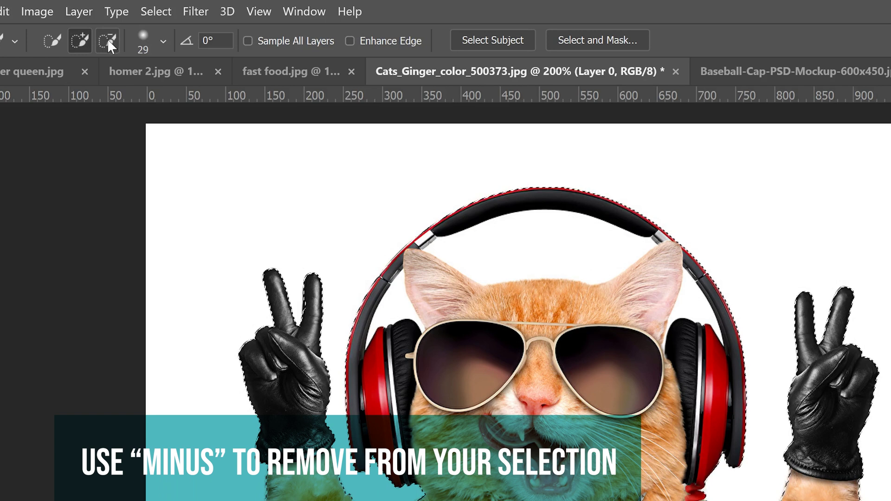
pyautogui.click(549, 259)
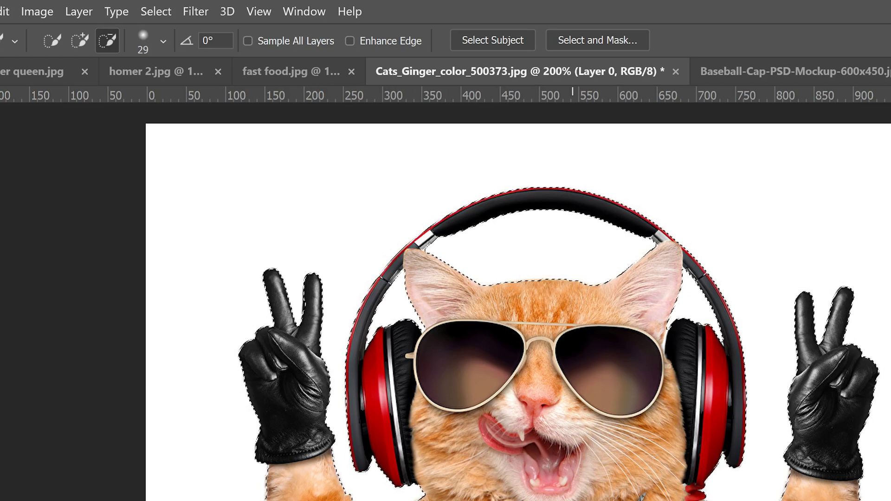
# Set the cat selection's edges to Radius 2 px, Smooth 7 and Shift Edge -9%.
pyautogui.click(589, 37)
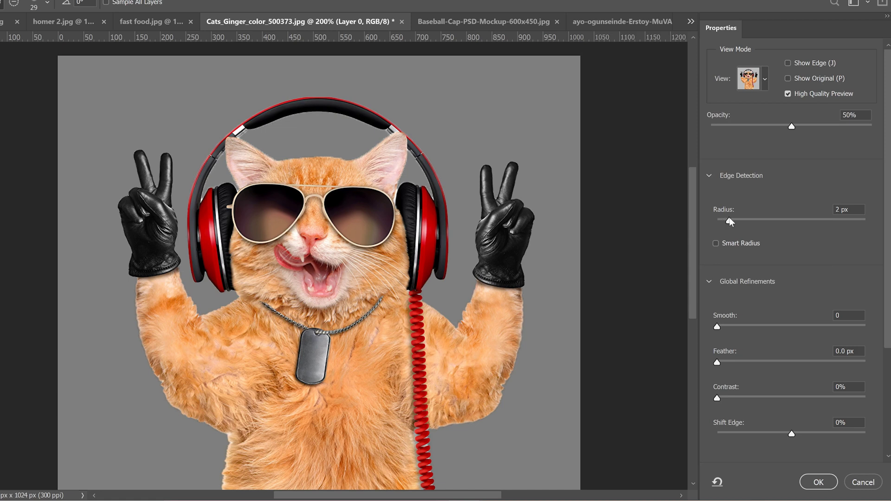
pyautogui.moveTo(734, 222); pyautogui.dragTo(717, 216)
pyautogui.moveTo(719, 220); pyautogui.dragTo(728, 221)
pyautogui.click(734, 222)
pyautogui.click(727, 327)
pyautogui.moveTo(887, 250); pyautogui.dragTo(850, 348)
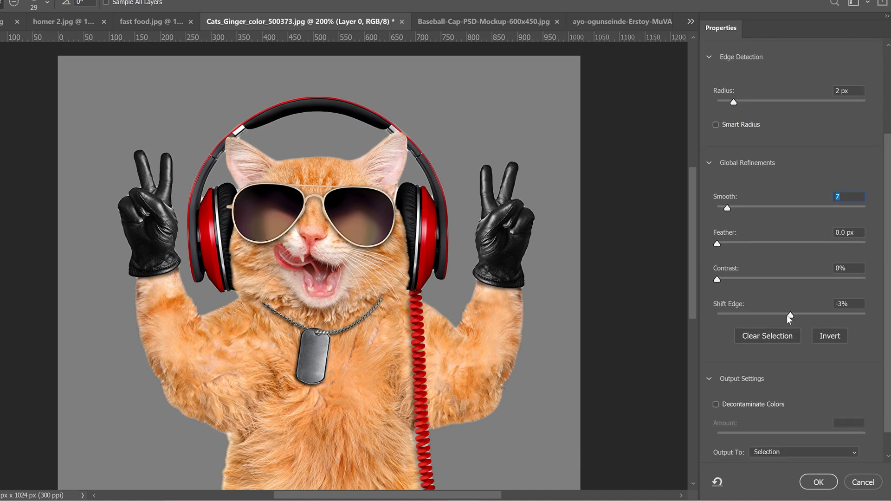
pyautogui.moveTo(785, 315); pyautogui.dragTo(784, 315)
# Output the refined selection as a Layer Mask hiding the white background.
pyautogui.scroll(-1, 887, 274)
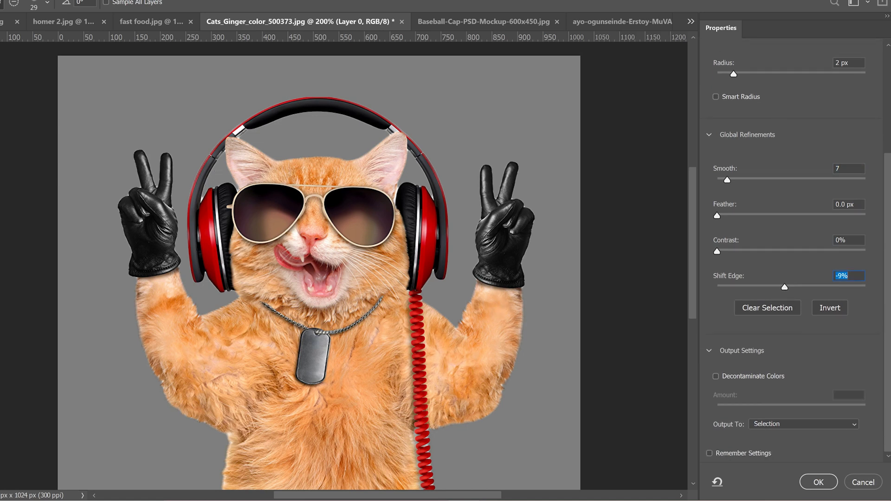
pyautogui.click(806, 424)
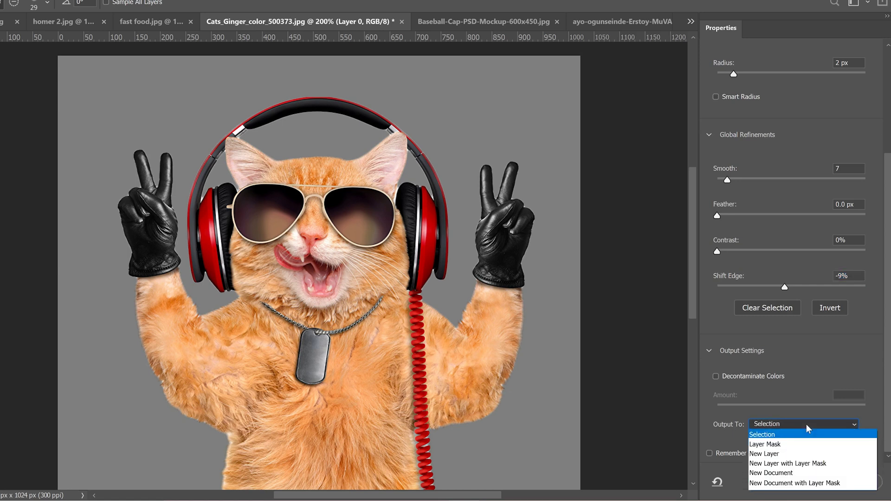
pyautogui.click(769, 445)
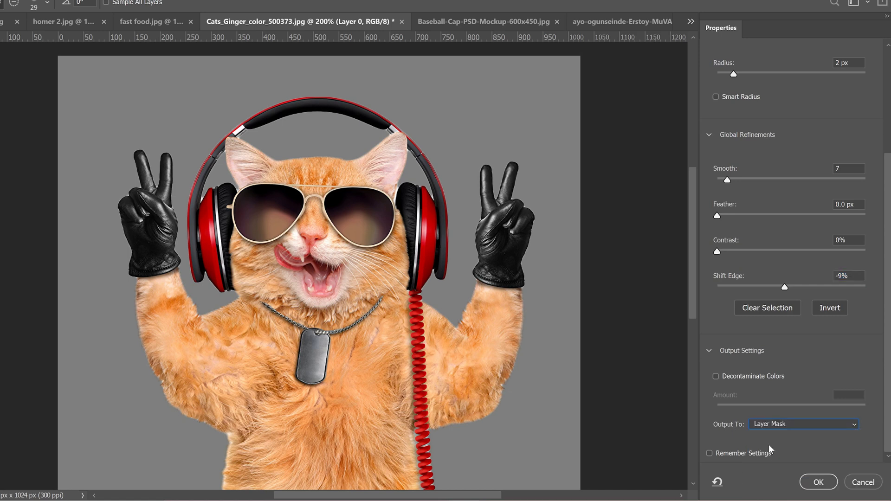
pyautogui.click(818, 483)
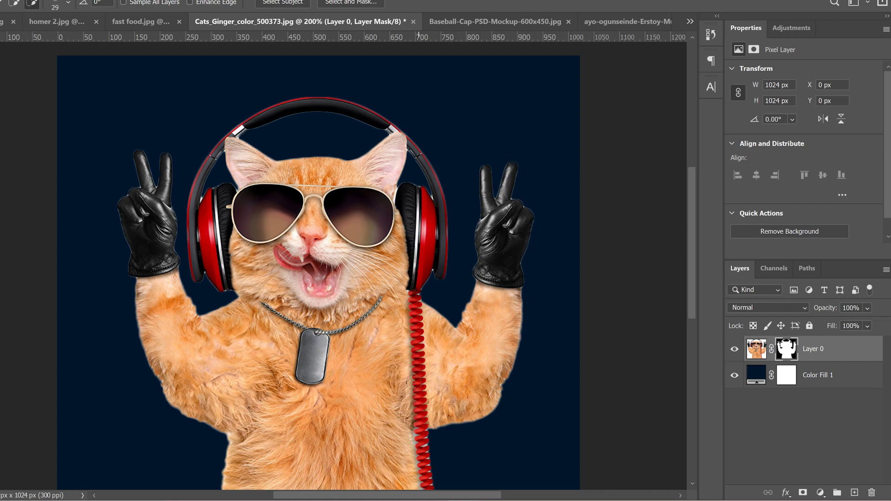
# Load the cat's mask as a selection and contract it by 1 px.
pyautogui.doubleClick(787, 348)
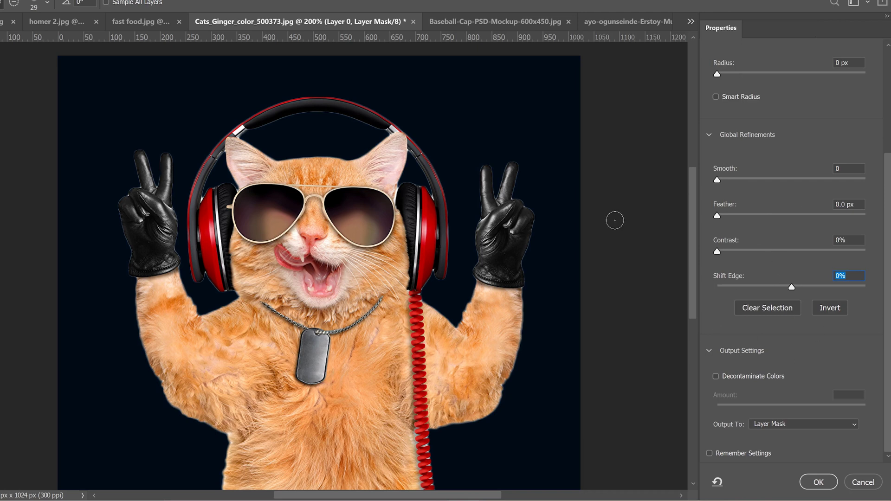
pyautogui.click(863, 483)
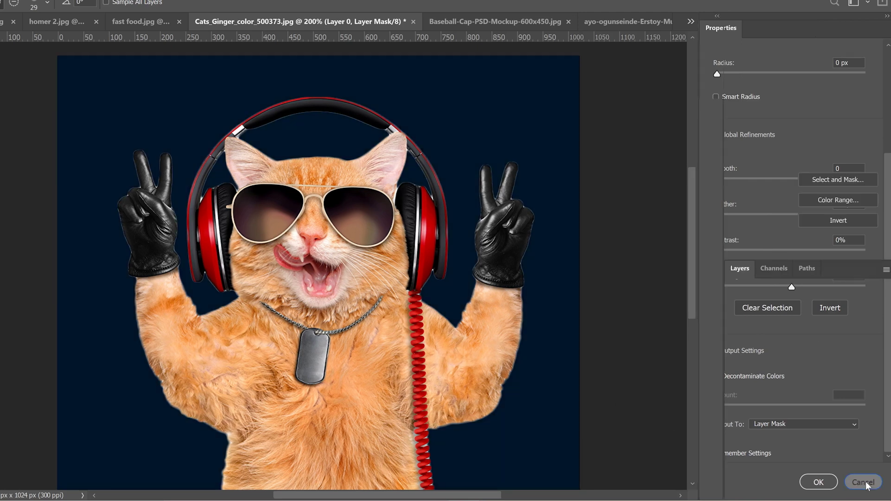
pyautogui.moveTo(785, 355); pyautogui.dragTo(787, 353)
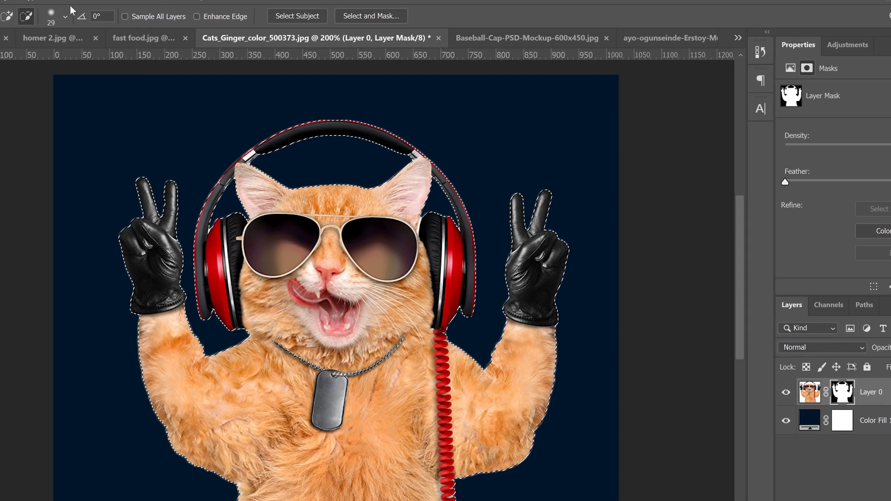
pyautogui.click(60, 0)
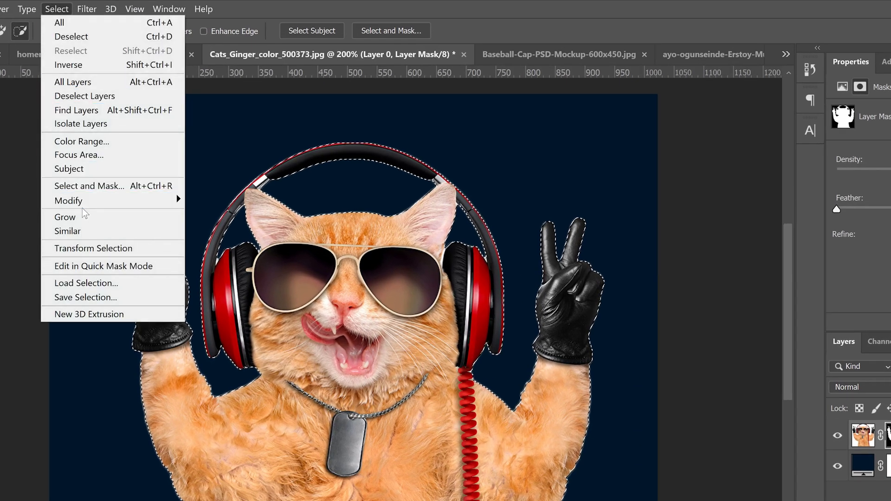
pyautogui.moveTo(145, 204)
pyautogui.click(220, 242)
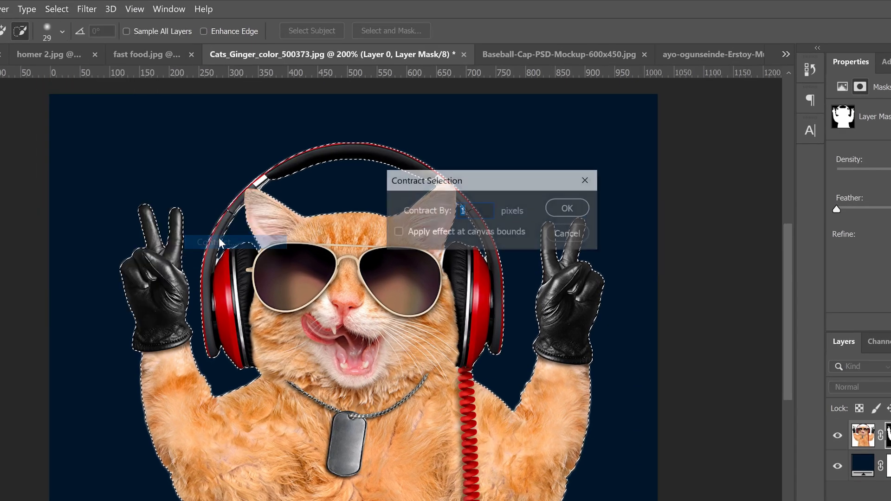
pyautogui.click(566, 208)
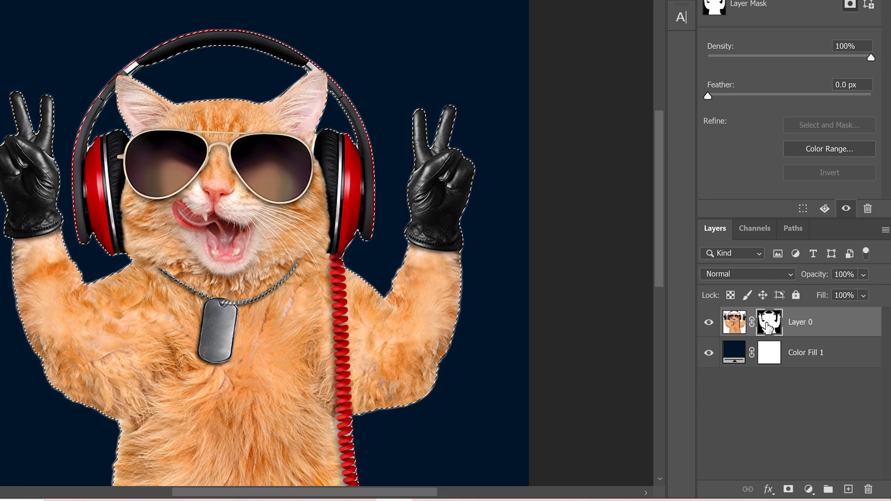
# Replace the old mask with a new Layer 0 mask from the contracted selection.
pyautogui.rightClick(768, 327)
pyautogui.click(782, 353)
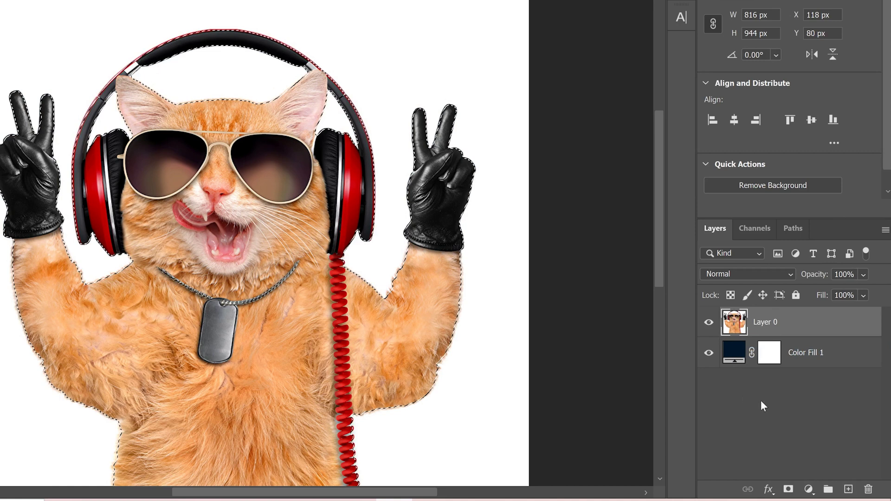
pyautogui.click(788, 488)
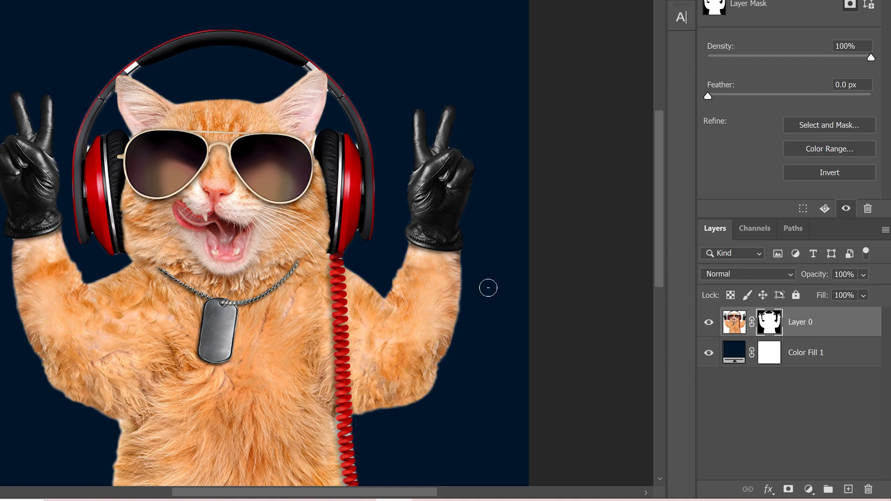
# Hide the navy Color Fill, make white the foreground colour, and pick the Brush tool.
pyautogui.click(709, 355)
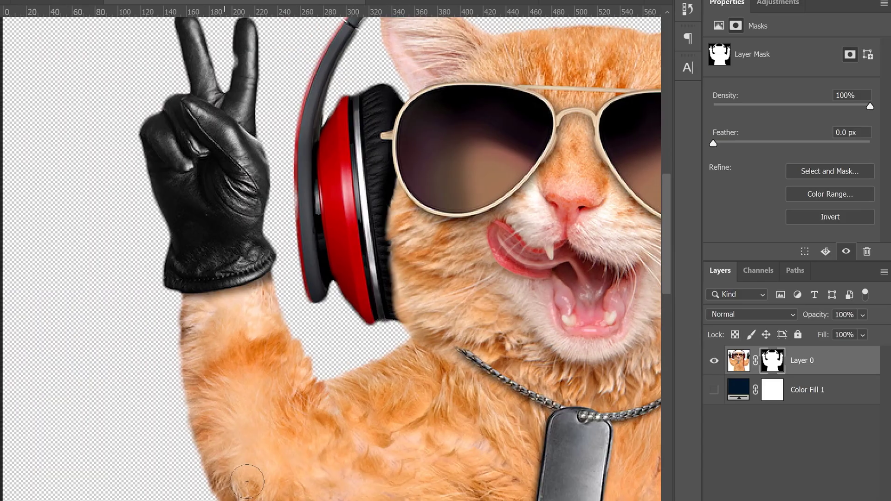
pyautogui.moveTo(670, 268); pyautogui.dragTo(666, 236)
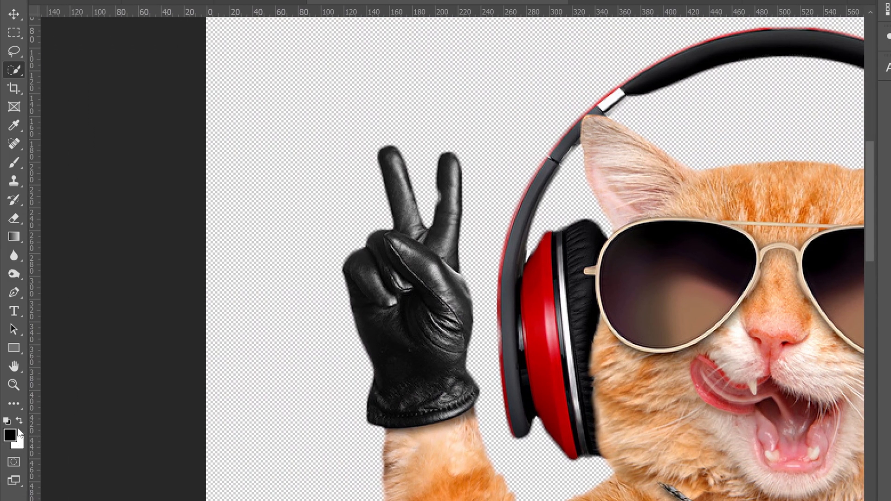
pyautogui.click(19, 421)
pyautogui.click(14, 170)
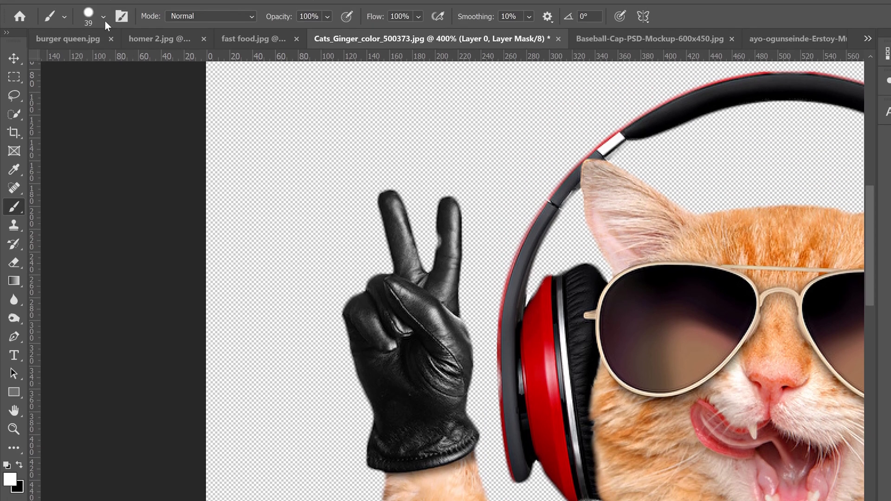
# Set a 17 px brush and paint the cat's mask along the headband's top edge.
pyautogui.click(103, 19)
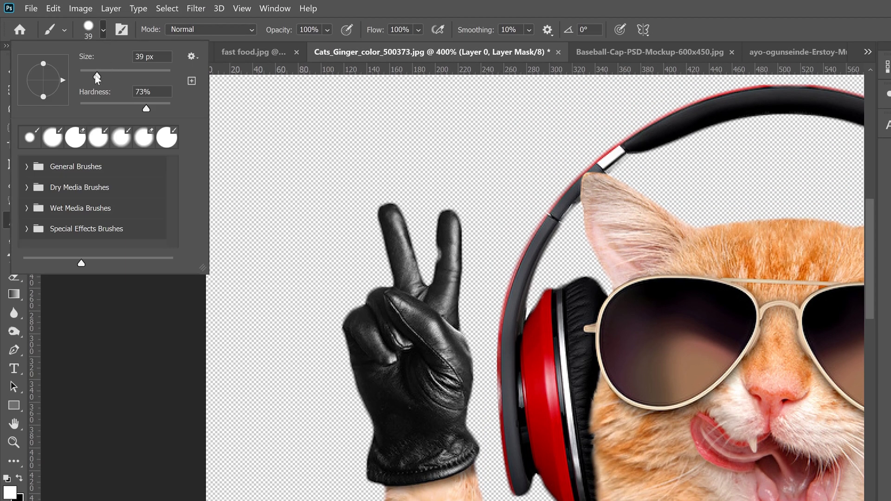
pyautogui.moveTo(87, 74); pyautogui.dragTo(86, 74)
pyautogui.click(447, 266)
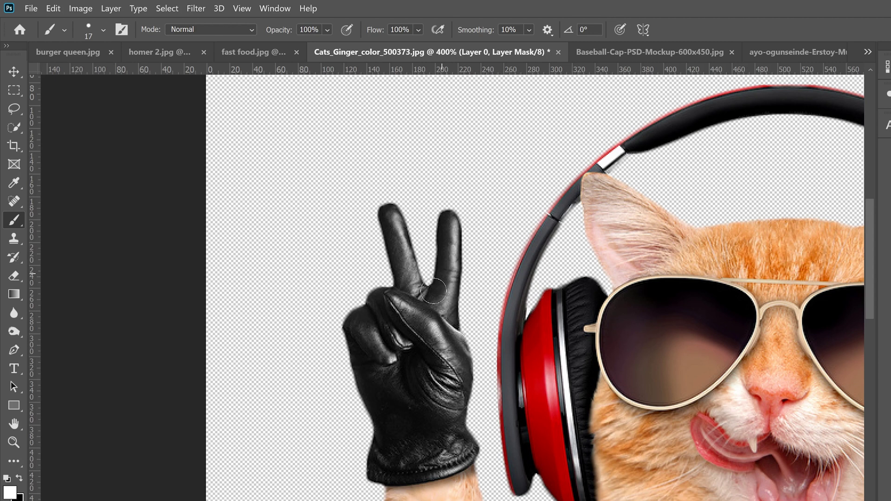
pyautogui.scroll(-2, 431, 362)
pyautogui.scroll(-2, 431, 362)
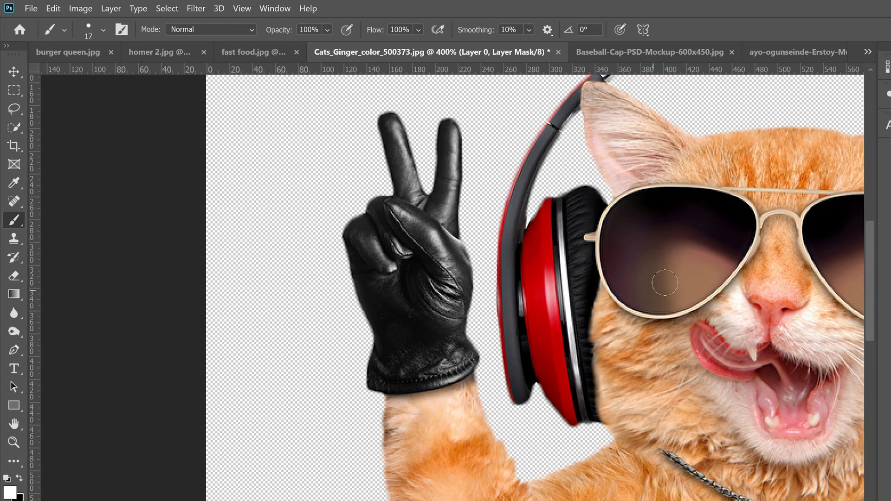
pyautogui.scroll(3, 656, 283)
pyautogui.scroll(3, 656, 277)
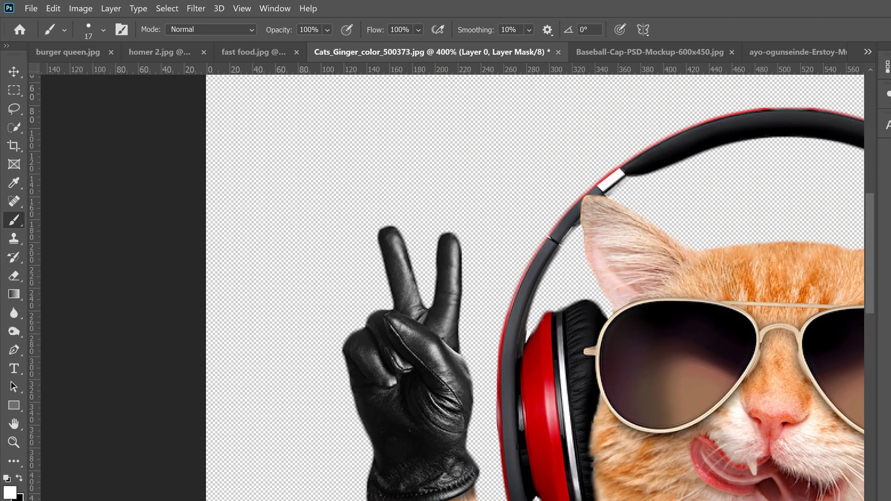
pyautogui.hscroll(15, 563, 153)
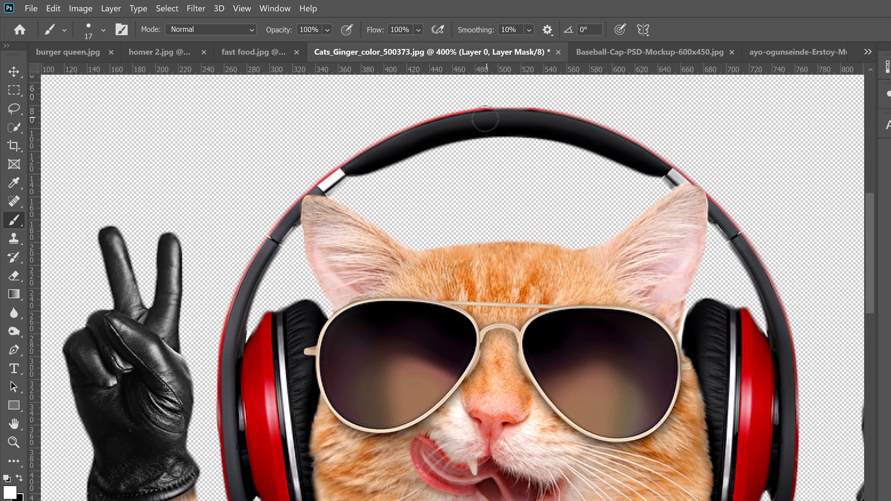
pyautogui.moveTo(485, 120)
pyautogui.mouseDown()
pyautogui.moveTo(539, 122)
pyautogui.moveTo(455, 122)
pyautogui.moveTo(390, 151)
pyautogui.mouseUp()
pyautogui.moveTo(552, 132)
pyautogui.mouseDown()
pyautogui.moveTo(600, 137)
pyautogui.moveTo(663, 171)
pyautogui.mouseUp()
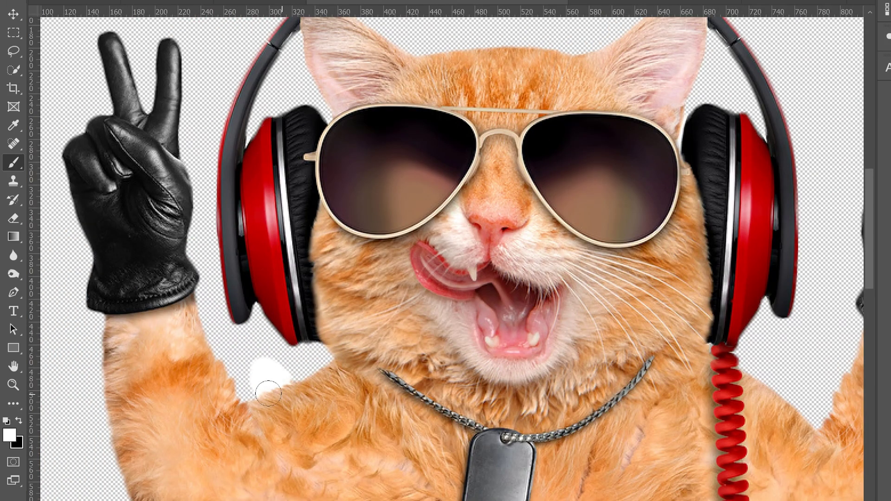
# Paint the white patch beside the cat's raised arm out of the mask in black.
pyautogui.moveTo(268, 393)
pyautogui.mouseDown()
pyautogui.moveTo(259, 371)
pyautogui.moveTo(272, 374)
pyautogui.mouseUp()
pyautogui.click(19, 422)
pyautogui.moveTo(253, 368)
pyautogui.mouseDown()
pyautogui.moveTo(255, 386)
pyautogui.moveTo(280, 368)
pyautogui.mouseUp()
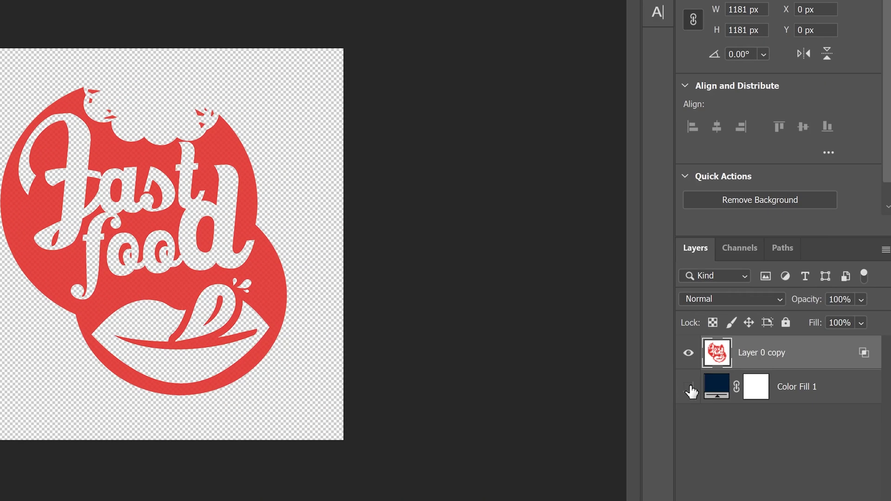
# Check the logo edges against the navy Color Fill, then trim transparent pixels from all sides.
pyautogui.click(688, 387)
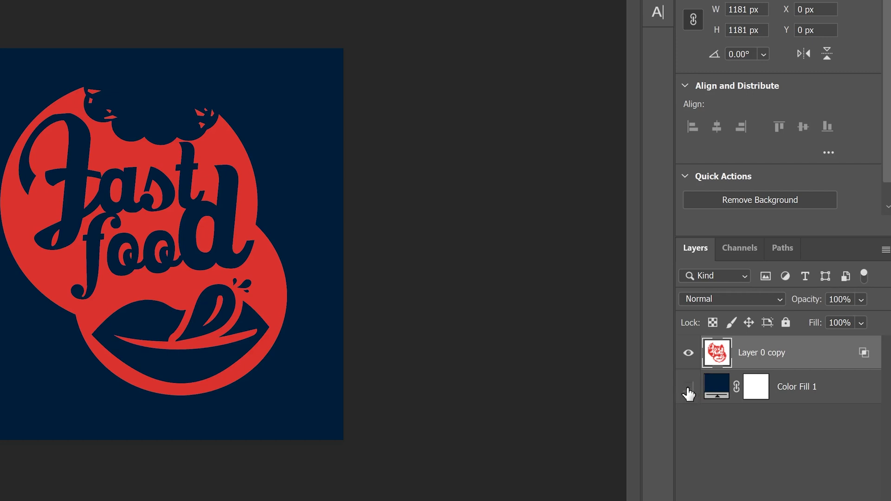
pyautogui.click(687, 389)
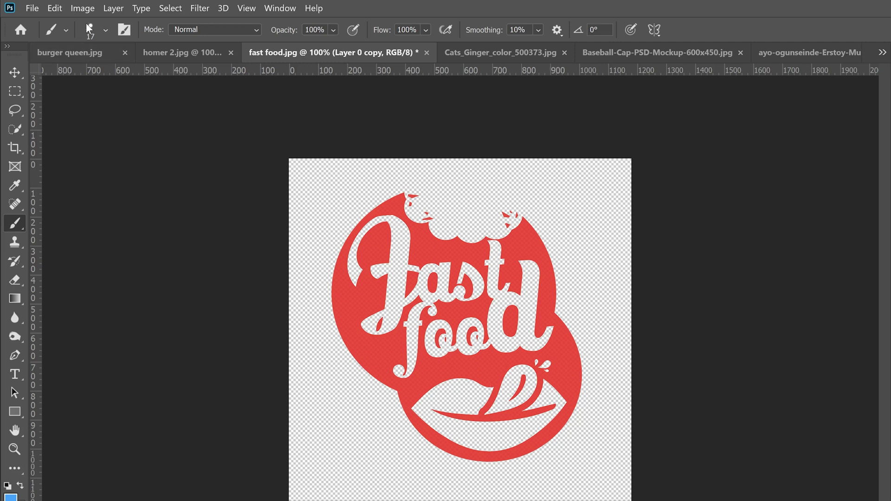
pyautogui.click(77, 9)
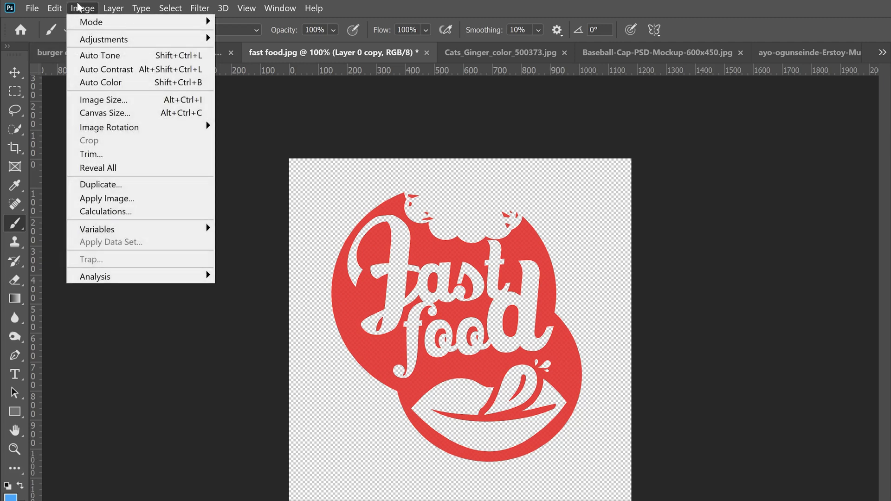
pyautogui.click(99, 155)
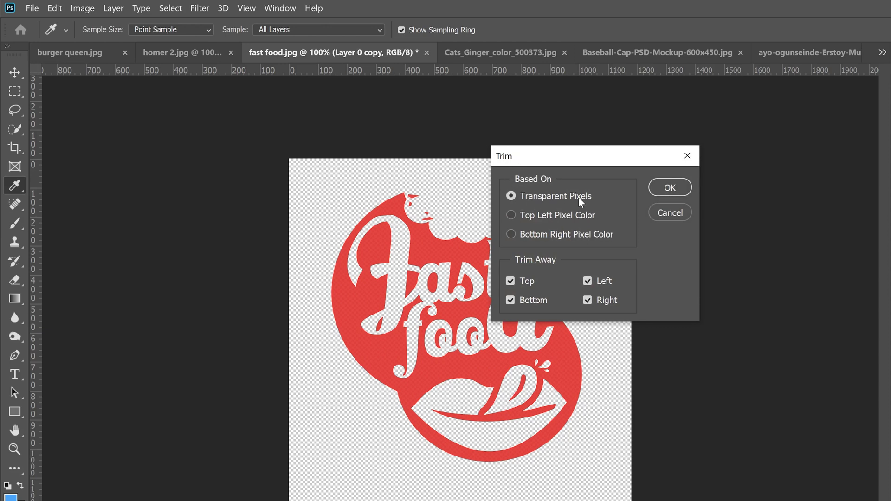
pyautogui.click(669, 187)
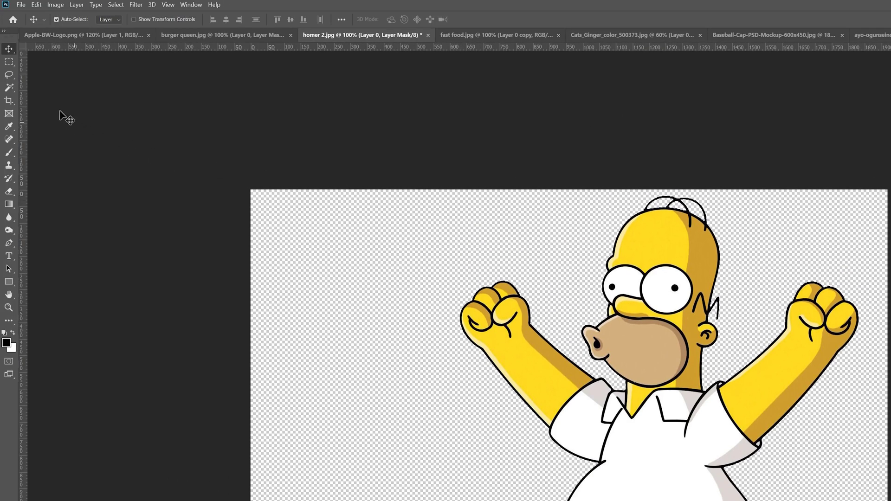
# Crop Homer's canvas to a tight rectangle around the character and deselect.
pyautogui.click(10, 64)
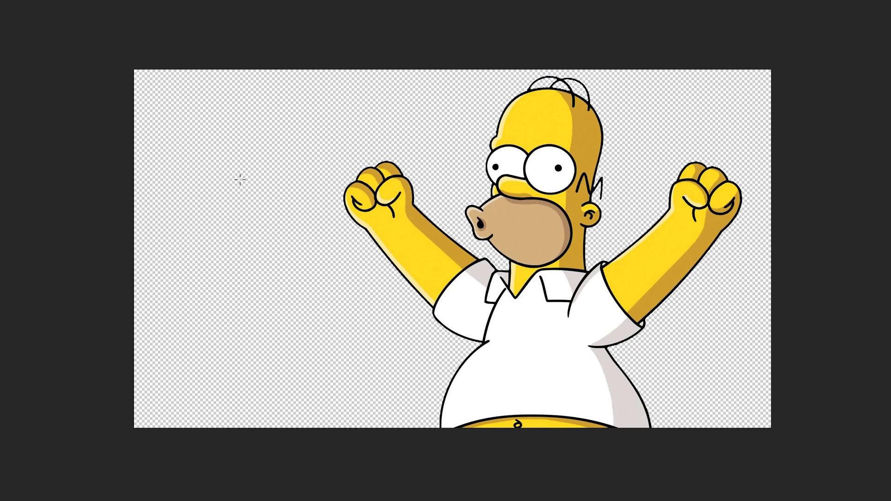
pyautogui.moveTo(824, 455); pyautogui.dragTo(310, 40)
pyautogui.click(72, 7)
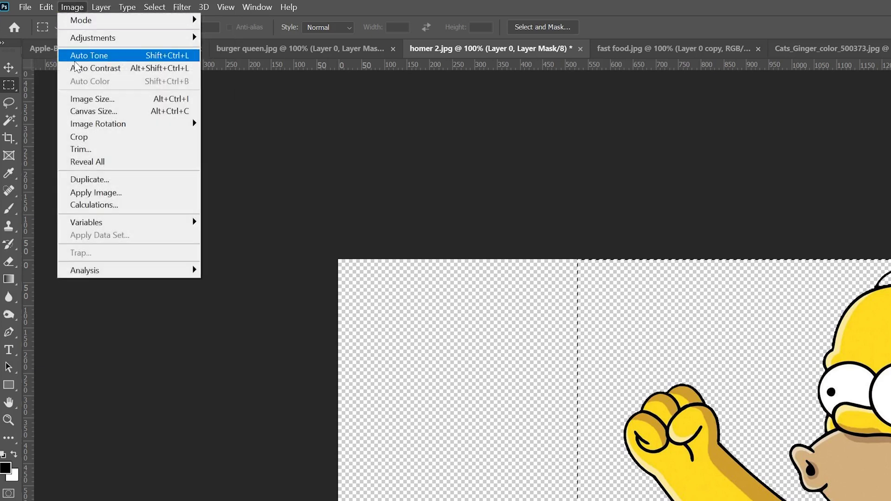
pyautogui.click(91, 139)
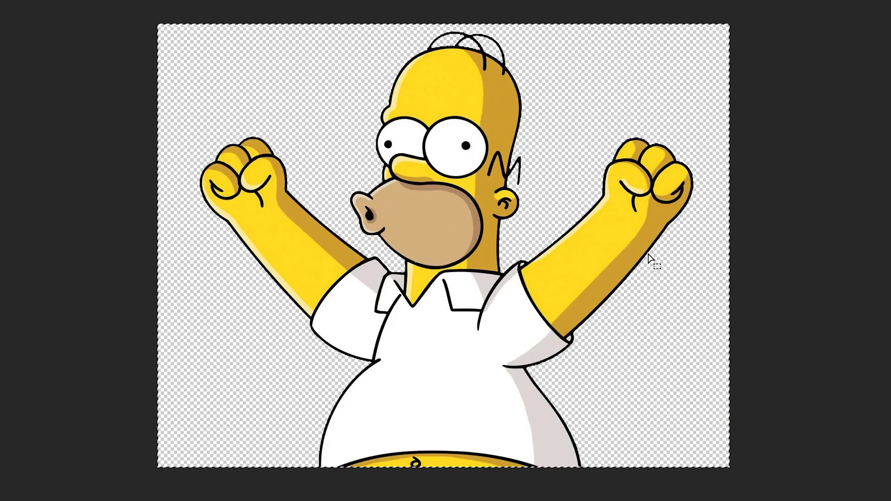
pyautogui.click(782, 239)
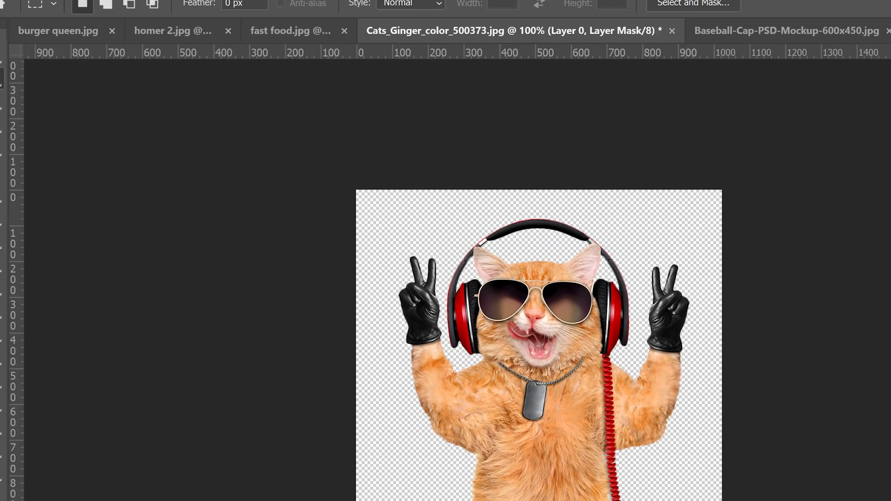
# Bring up Export As for the cat image with PNG as the format.
pyautogui.click(38, 10)
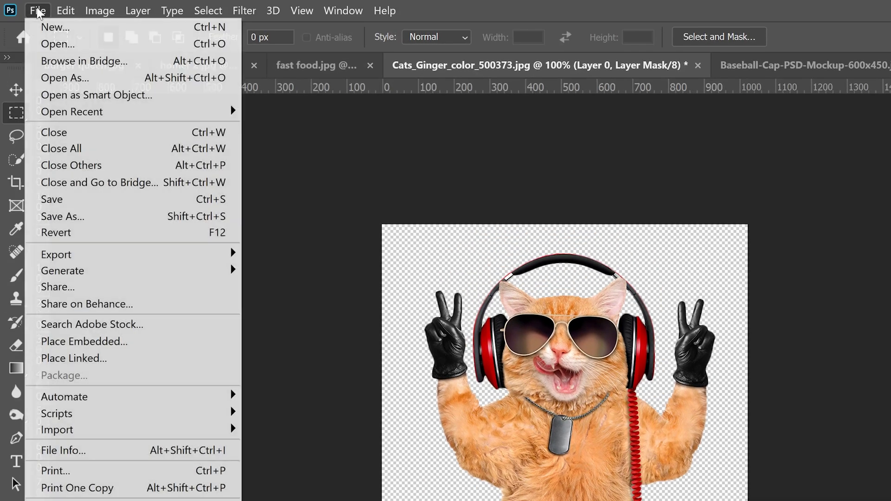
pyautogui.moveTo(93, 254)
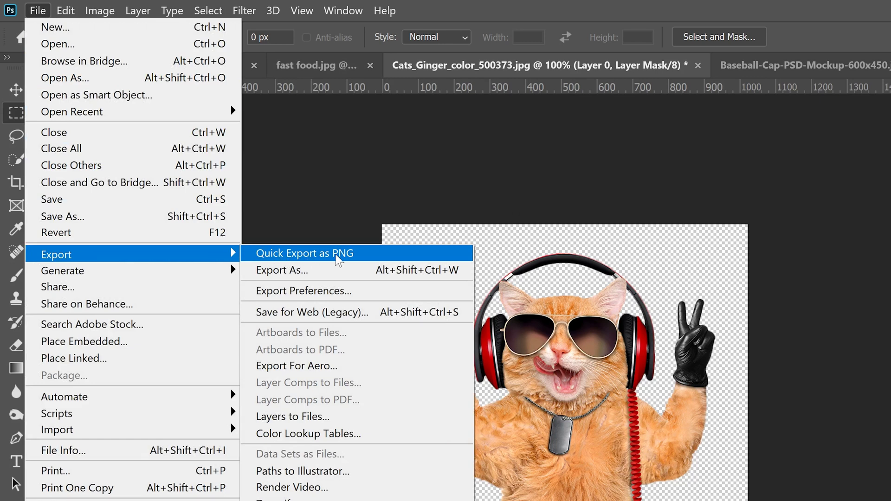
pyautogui.click(273, 270)
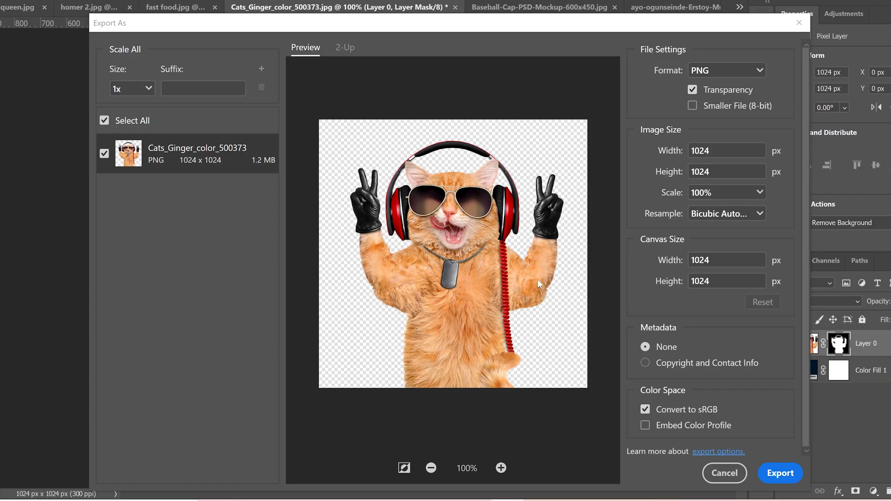
pyautogui.moveTo(521, 26); pyautogui.dragTo(524, 21)
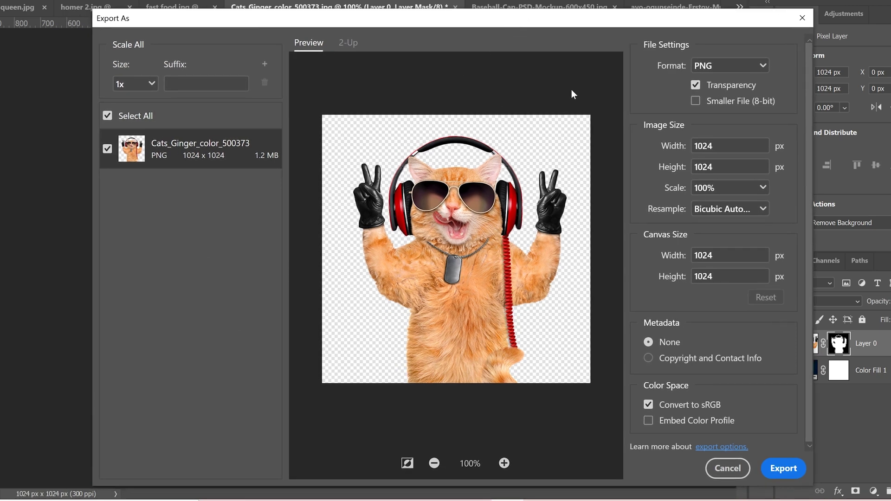
pyautogui.click(764, 69)
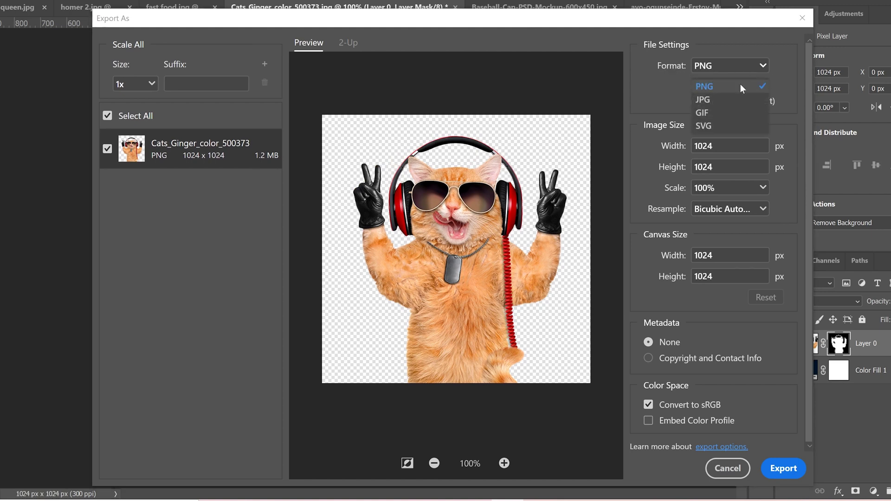
pyautogui.click(789, 87)
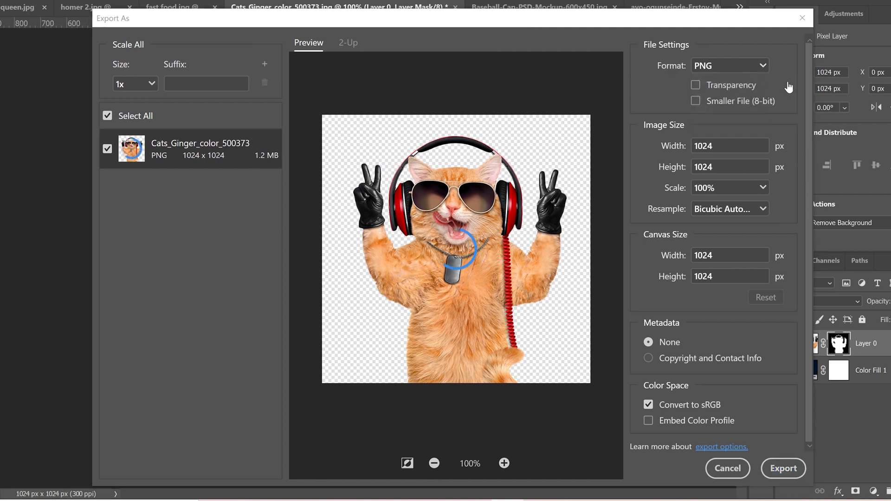
# Keep transparency on and save the 1024×1024 PNG as Cat Transparent on the Desktop.
pyautogui.click(696, 87)
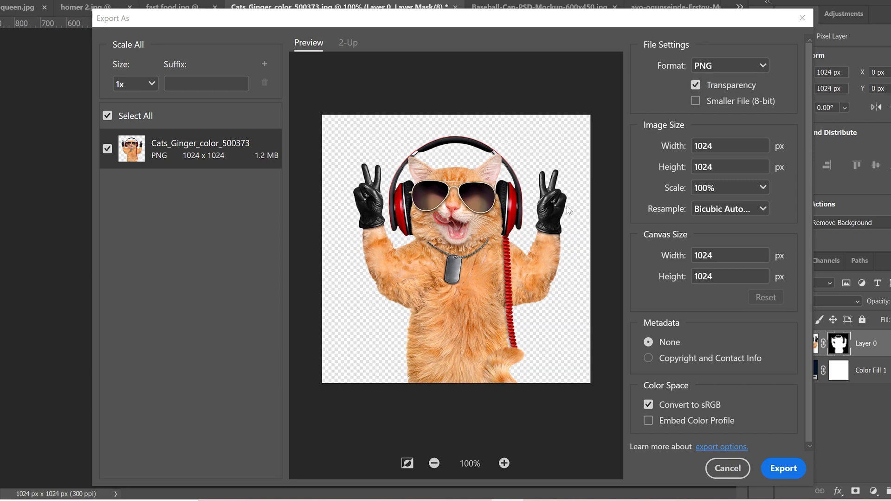
pyautogui.click(696, 87)
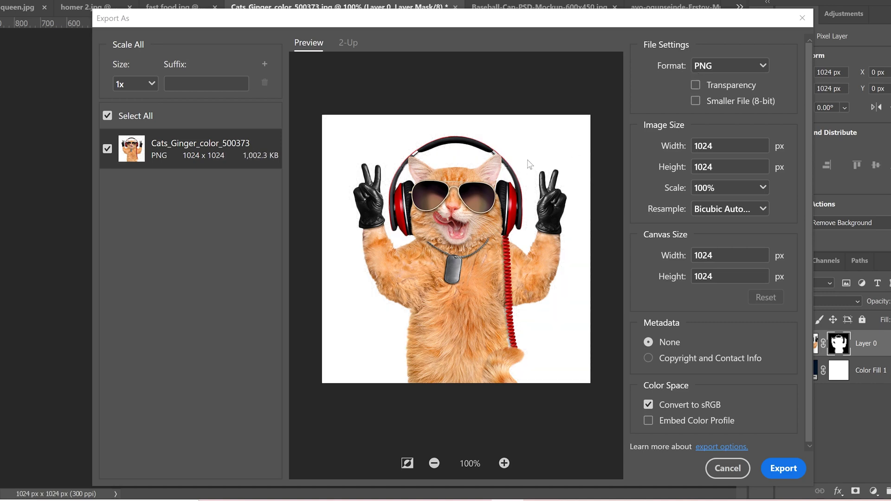
pyautogui.click(695, 86)
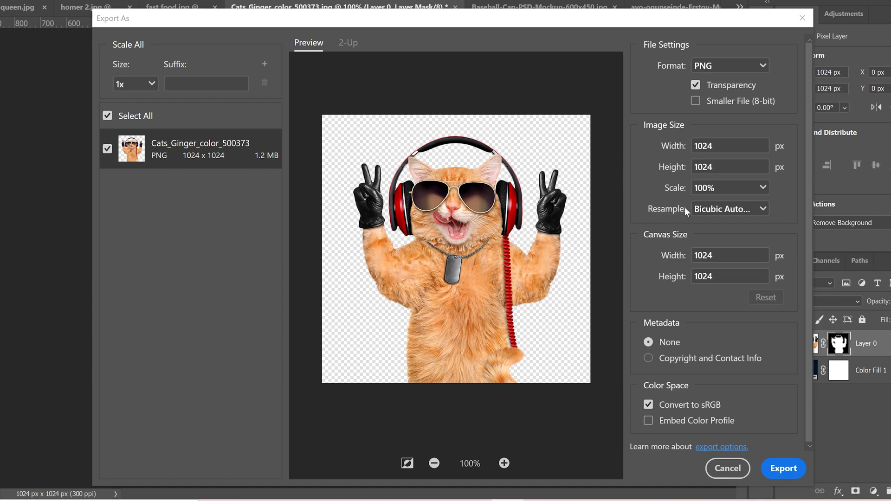
pyautogui.click(781, 470)
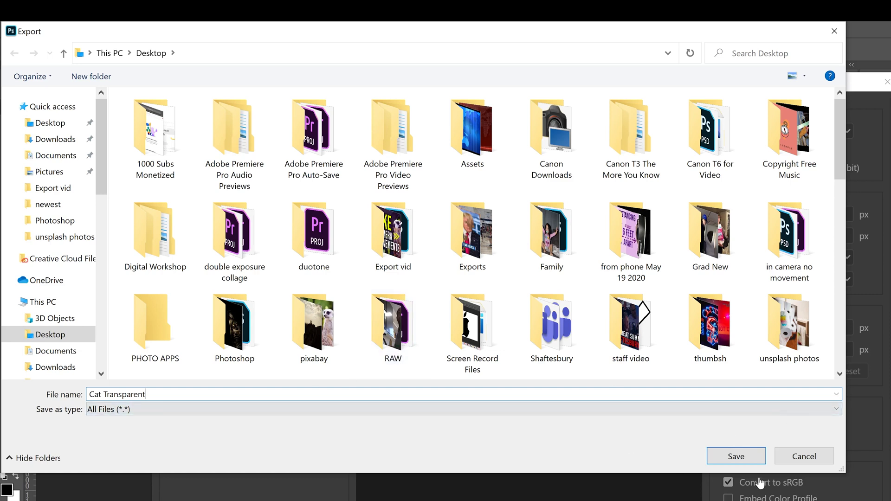
pyautogui.click(733, 456)
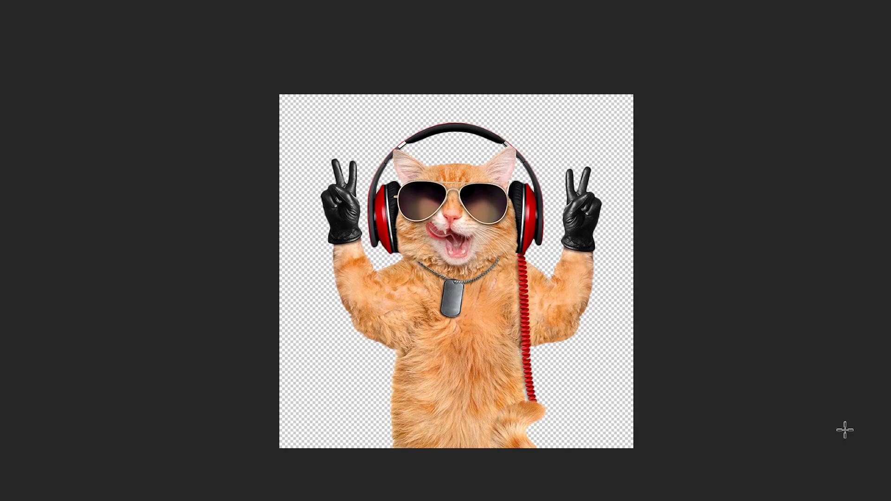